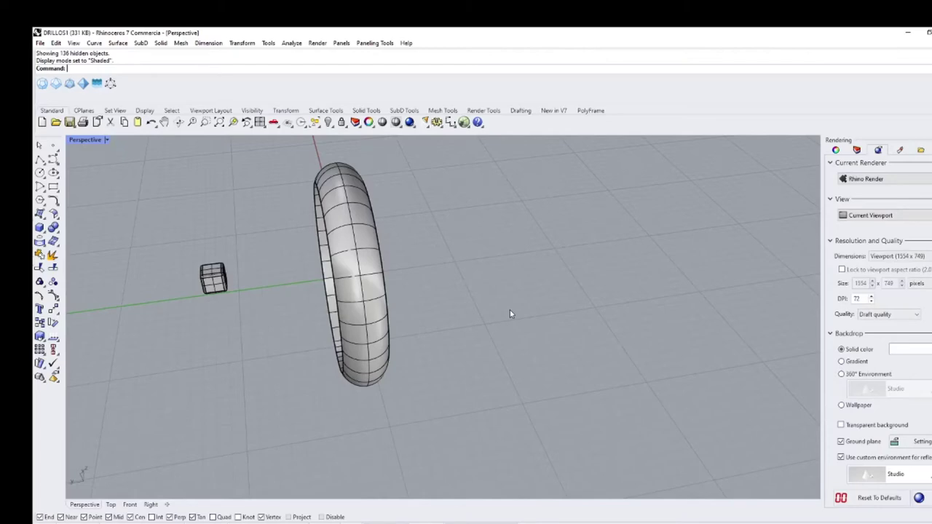
# Examine the ring surface and the small rounded cube from several angles in the Perspective view
pyautogui.moveTo(244, 266); pyautogui.dragTo(356, 271, button='right')
pyautogui.scroll(5, 226, 333)
pyautogui.scroll(3, 205, 266)
pyautogui.scroll(4, 207, 265)
pyautogui.scroll(-4, 230, 267)
pyautogui.scroll(-5, 259, 274)
pyautogui.scroll(-5, 254, 276)
pyautogui.scroll(5, 374, 247)
pyautogui.click(384, 230)
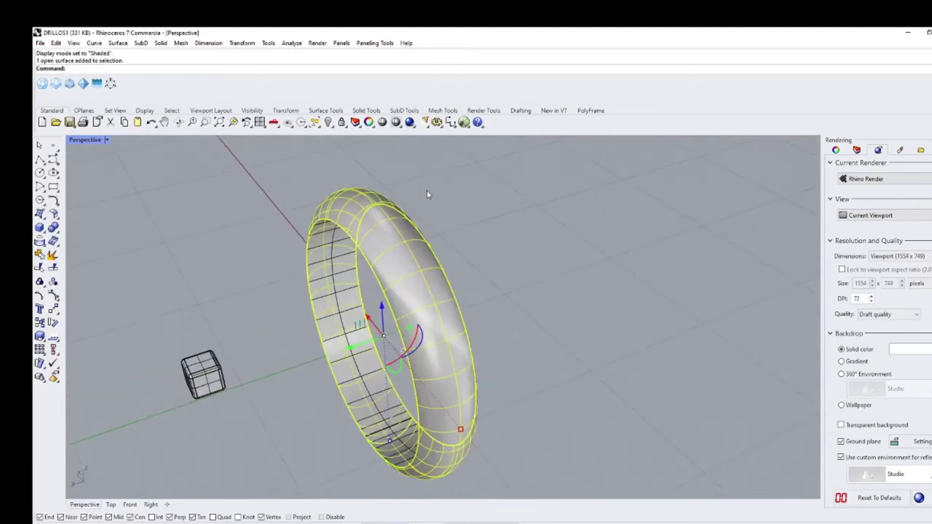
pyautogui.click(422, 195)
pyautogui.click(396, 232)
pyautogui.click(435, 217)
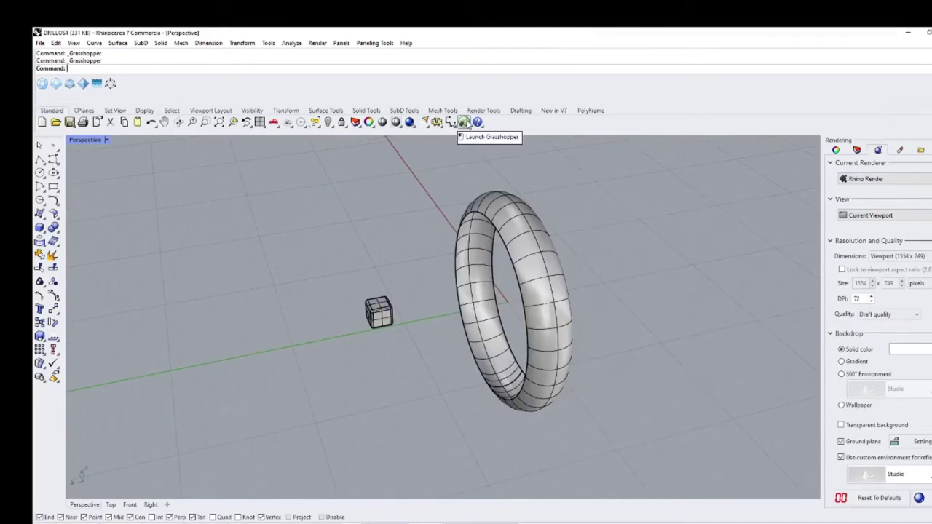
# Launch Grasshopper and add a Divide Domain² component to the empty canvas
pyautogui.click(464, 122)
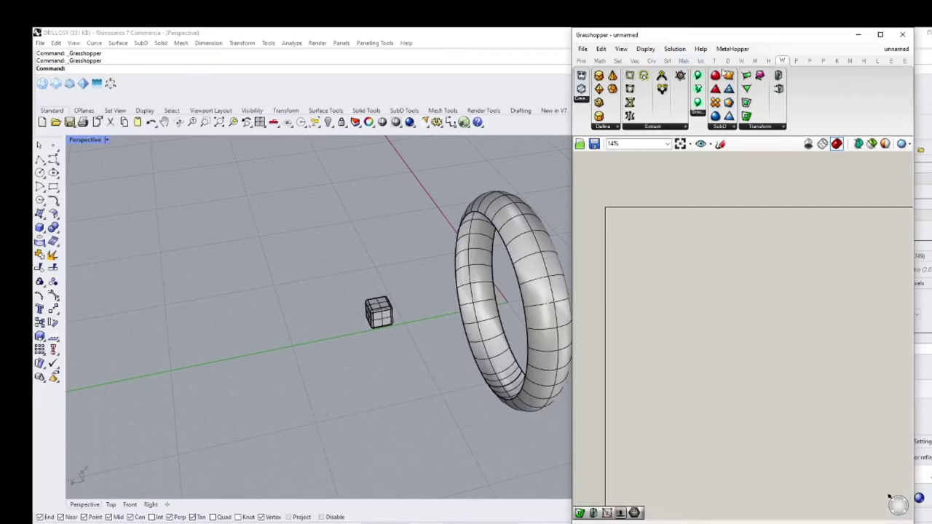
pyautogui.moveTo(768, 62)
pyautogui.doubleClick(694, 266)
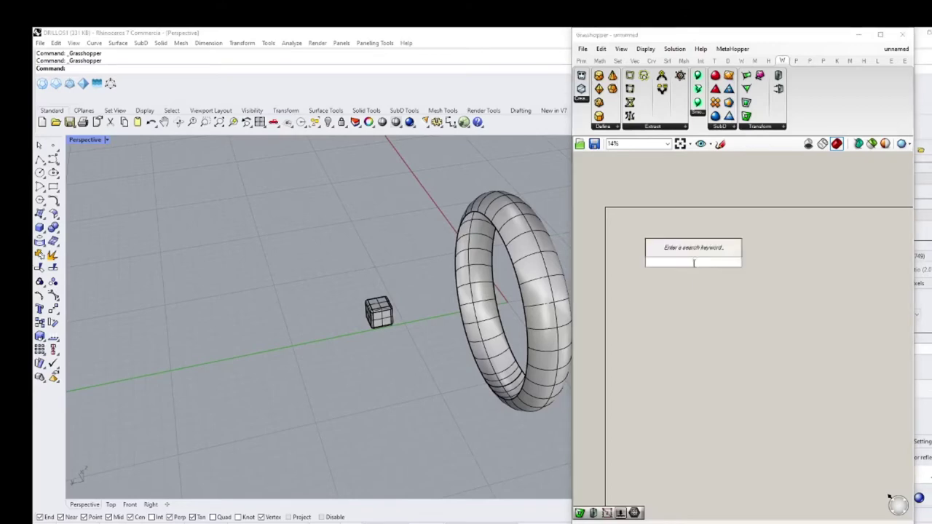
pyautogui.write('dive')
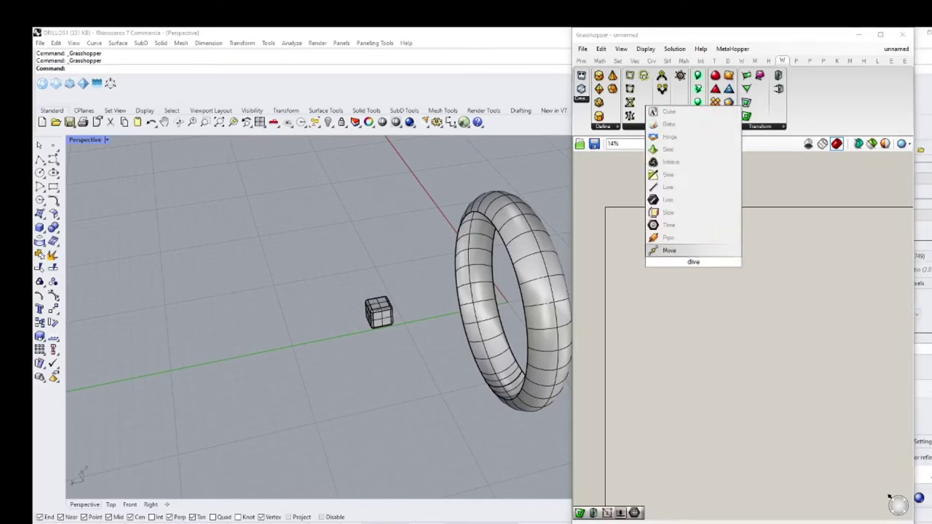
pyautogui.write('de')
pyautogui.press('BackSpace')
pyautogui.press('BackSpace')
pyautogui.press('BackSpace')
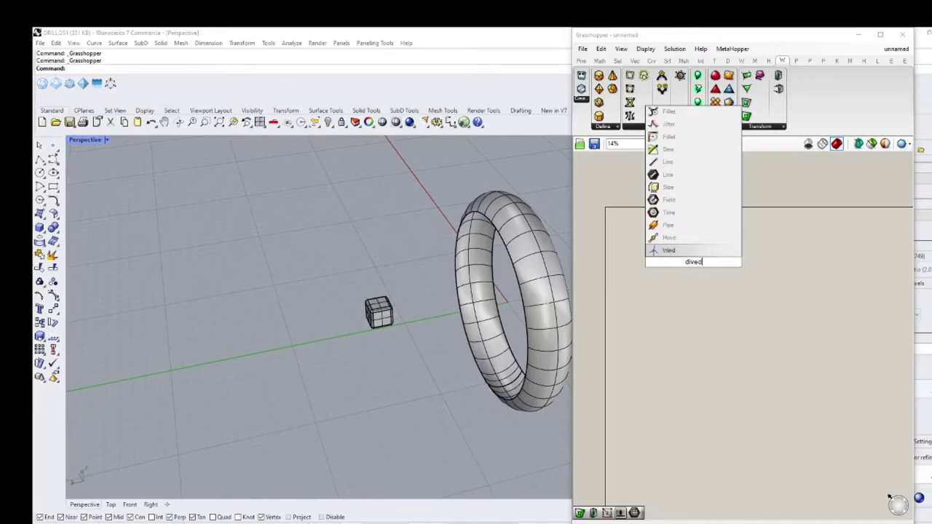
pyautogui.write('i')
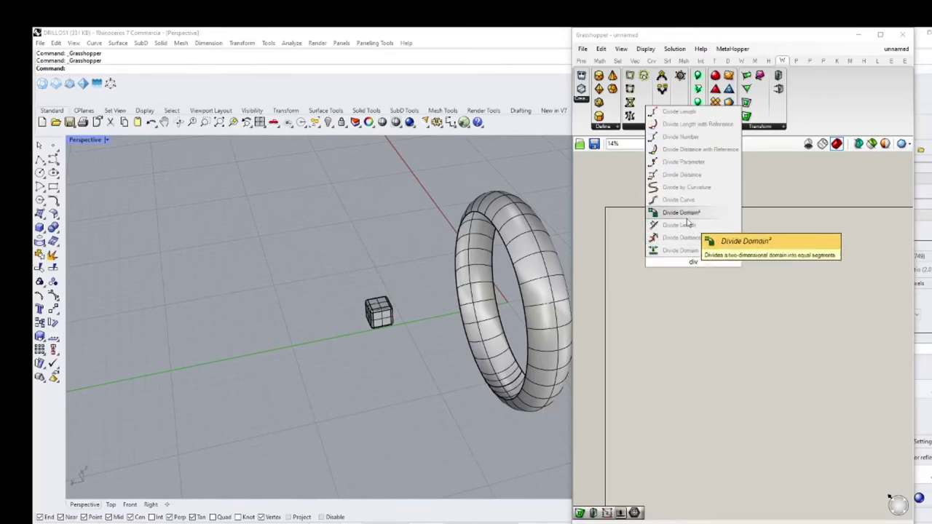
pyautogui.click(691, 227)
pyautogui.scroll(10, 688, 276)
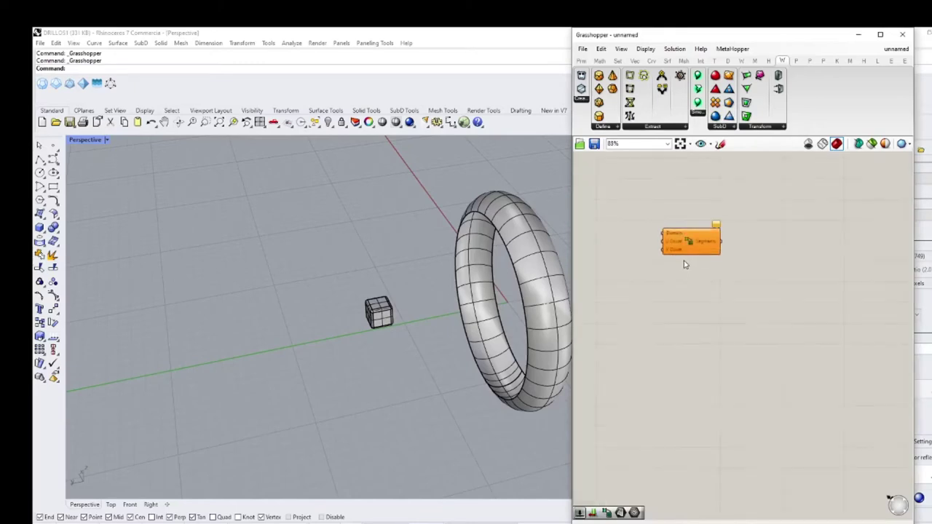
pyautogui.moveTo(789, 271); pyautogui.dragTo(711, 263)
pyautogui.scroll(-4, 714, 248)
pyautogui.scroll(-3, 649, 254)
pyautogui.scroll(3, 711, 264)
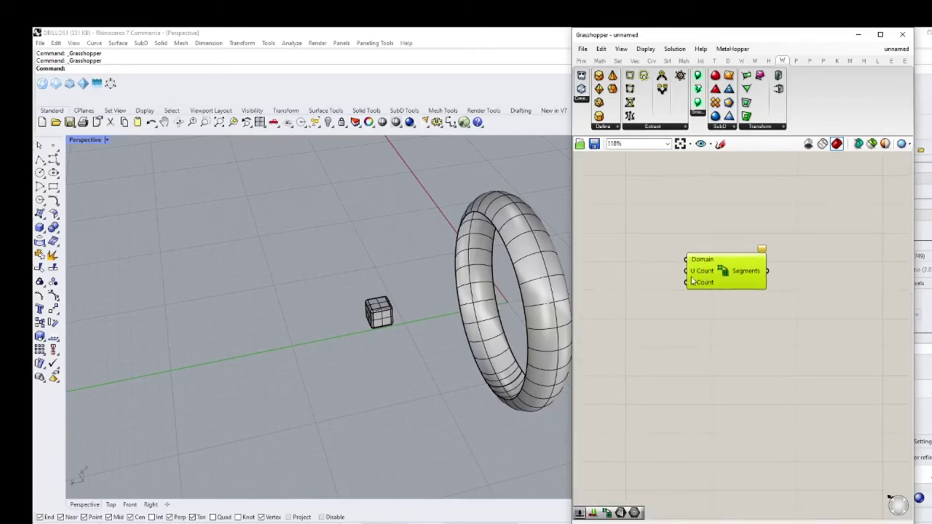
pyautogui.scroll(-2, 689, 265)
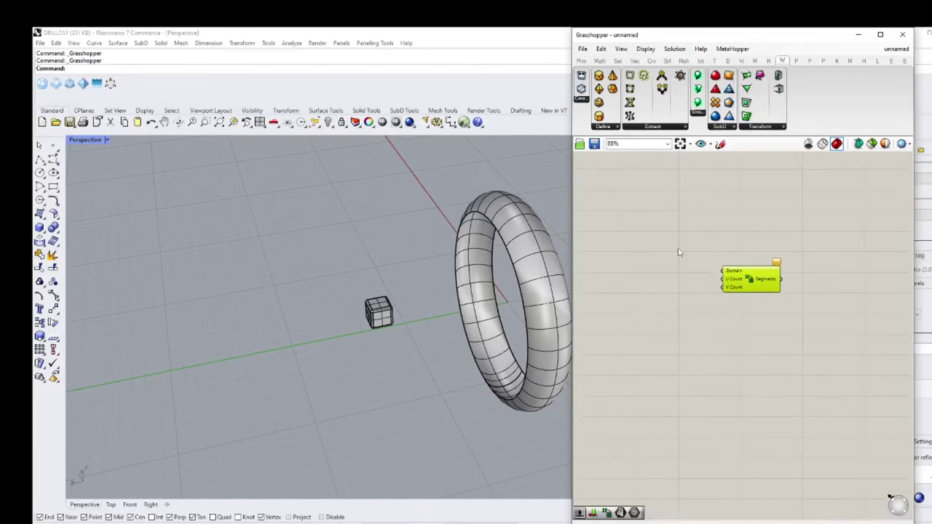
# Add a Surface parameter to the canvas and reference the Rhino ring surface in it
pyautogui.doubleClick(644, 235)
pyautogui.write('srf')
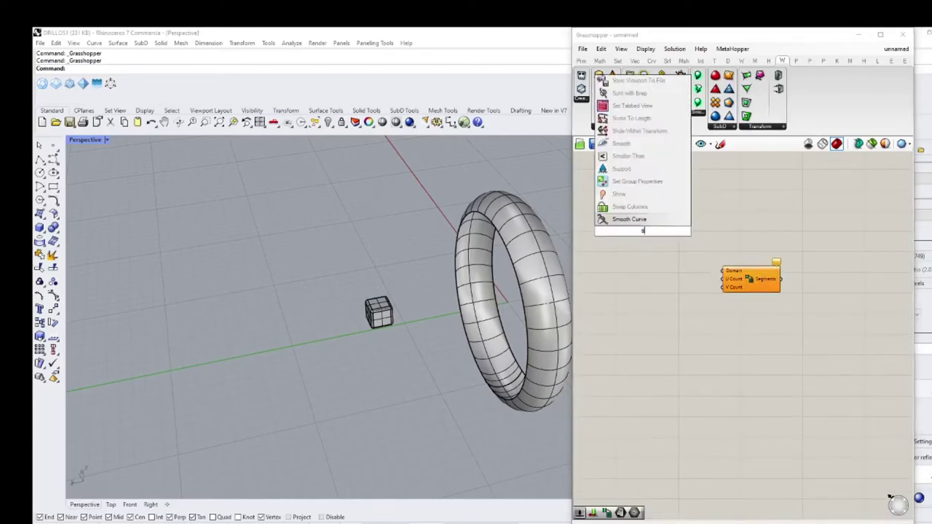
pyautogui.click(627, 207)
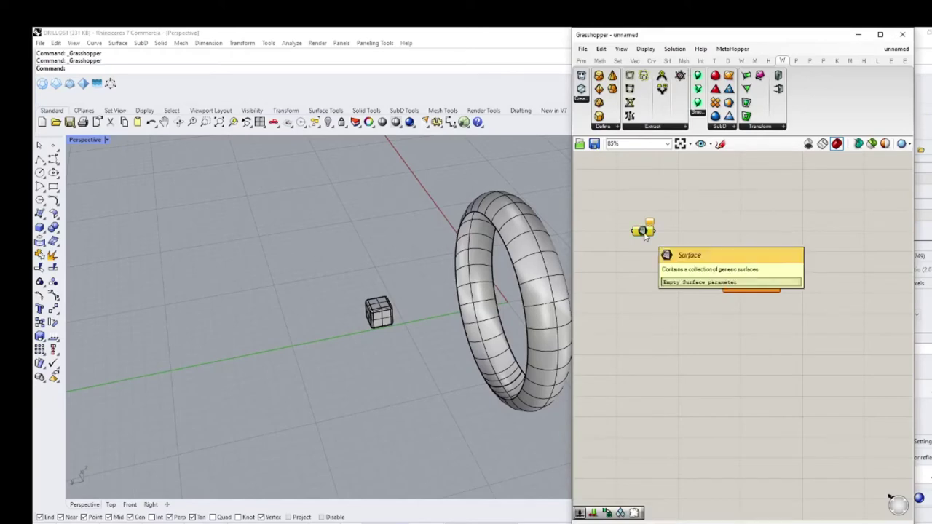
pyautogui.rightClick(643, 233)
pyautogui.click(681, 367)
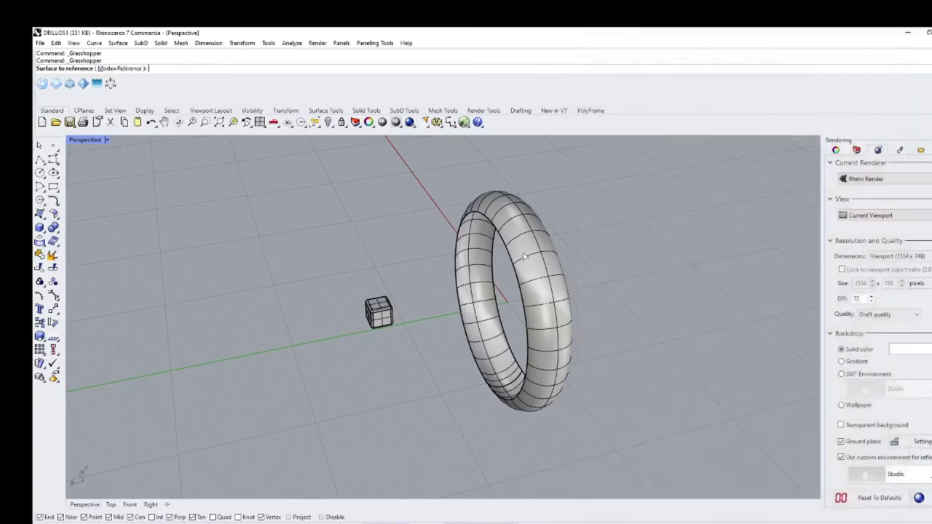
pyautogui.click(523, 253)
pyautogui.click(538, 248)
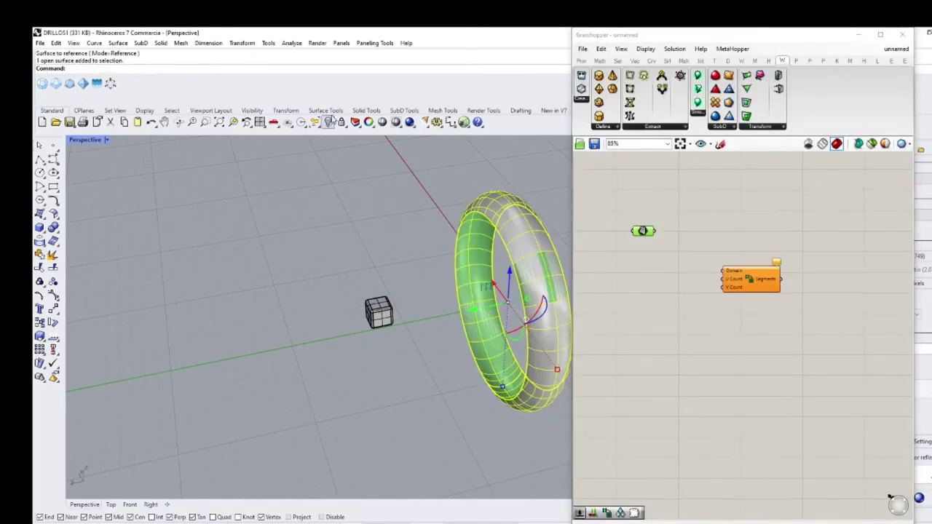
# Hide the original ring surface in the Rhino viewport so only the Grasshopper preview shows
pyautogui.click(329, 122)
pyautogui.moveTo(557, 246); pyautogui.dragTo(463, 238, button='right')
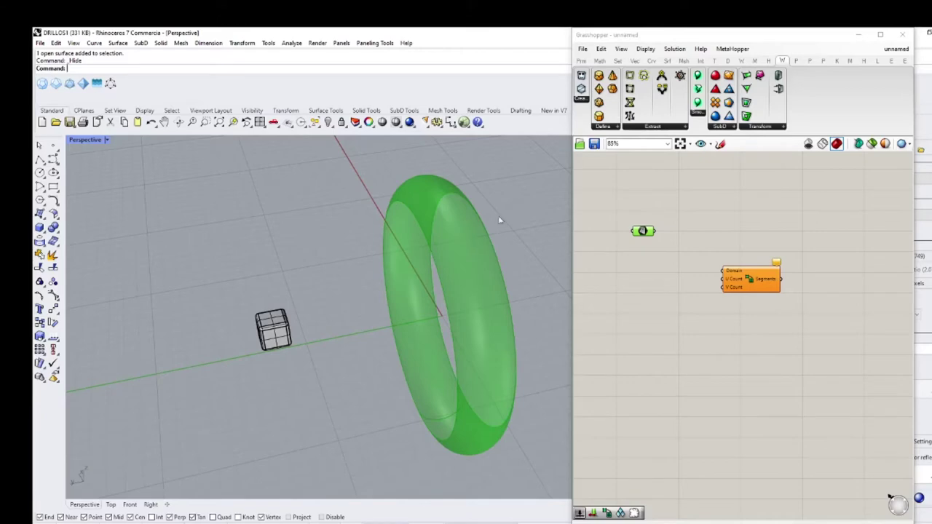
pyautogui.click(678, 266)
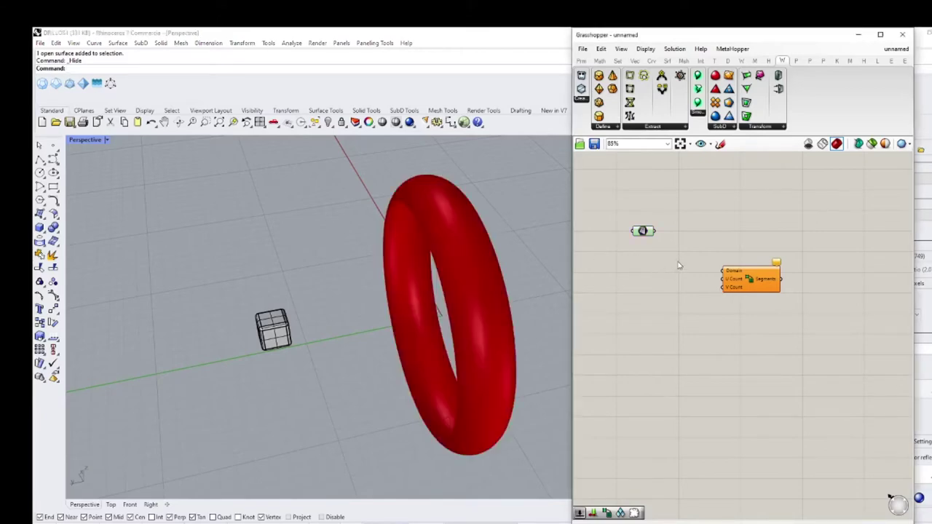
# Connect the Surface parameter to the Domain input of Divide Domain²
pyautogui.click(648, 234)
pyautogui.click(647, 304)
pyautogui.moveTo(655, 232); pyautogui.dragTo(719, 278)
pyautogui.scroll(-2, 655, 299)
pyautogui.moveTo(650, 304); pyautogui.dragTo(660, 297, button='right')
pyautogui.scroll(2, 656, 293)
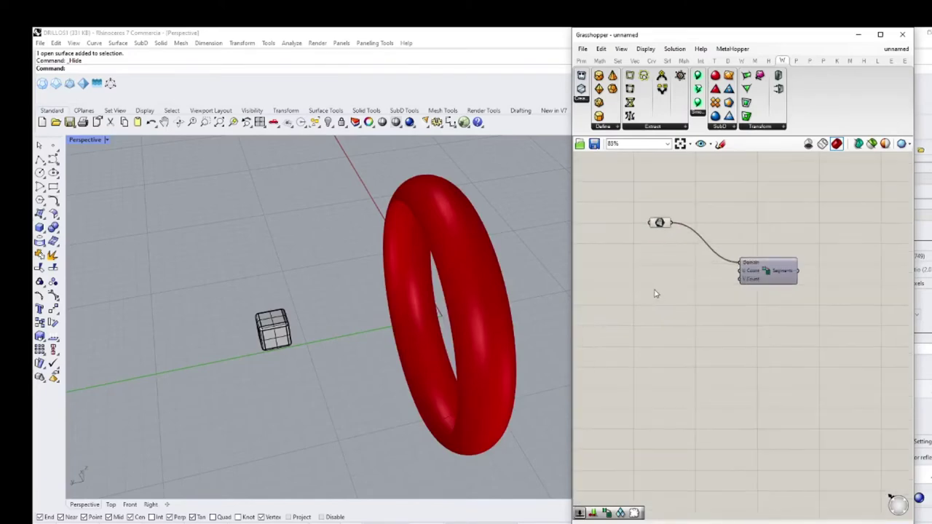
# Add a number slider set to 30 and connect it to the U Count input of Divide Domain²
pyautogui.doubleClick(654, 292)
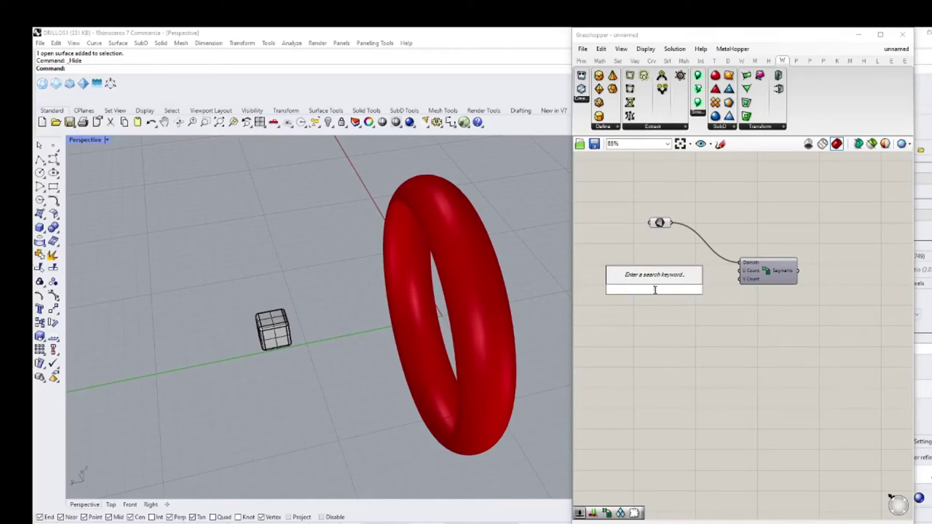
pyautogui.write('30')
pyautogui.press('Return')
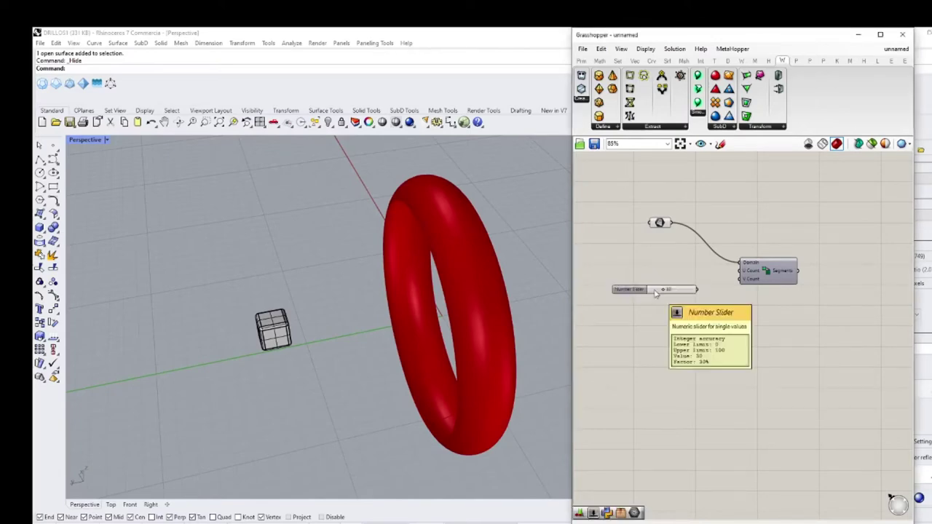
pyautogui.moveTo(697, 289); pyautogui.dragTo(735, 273)
pyautogui.moveTo(630, 289); pyautogui.dragTo(634, 263)
# Add a number slider set to 5 and connect it to the V Count input of Divide Domain²
pyautogui.doubleClick(626, 302)
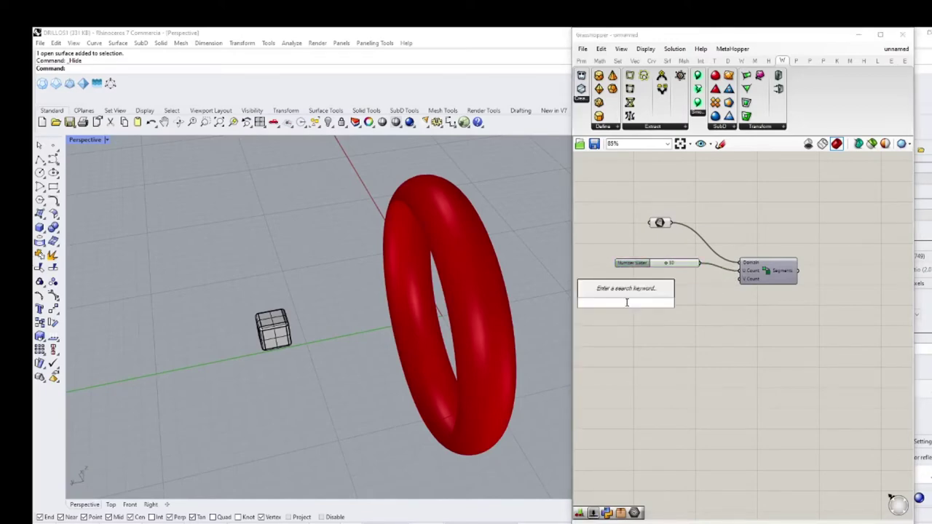
pyautogui.write('5')
pyautogui.press('Return')
pyautogui.moveTo(670, 302); pyautogui.dragTo(739, 280)
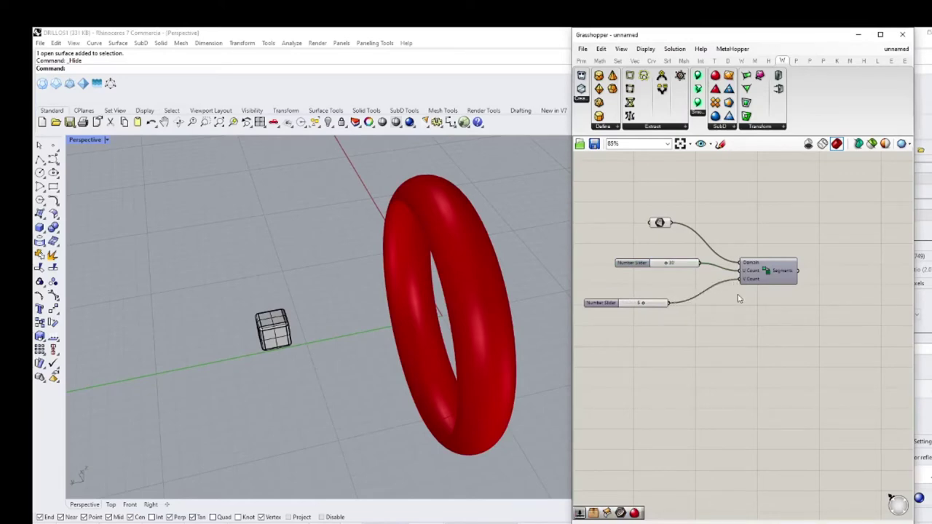
pyautogui.scroll(-2, 758, 295)
pyautogui.scroll(1, 730, 258)
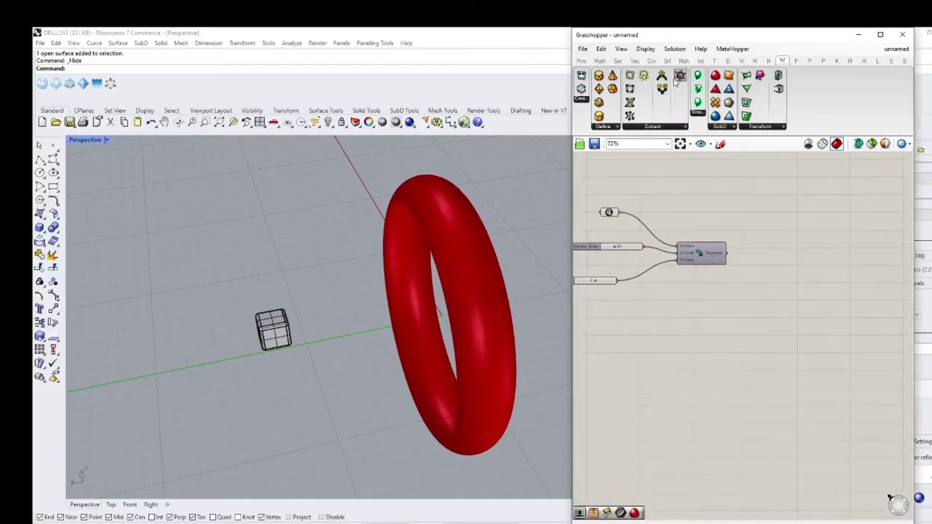
# Attach a panel to the Segments output of Divide Domain² to read its data, and delete the panel
pyautogui.click(583, 61)
pyautogui.moveTo(666, 88); pyautogui.dragTo(806, 246)
pyautogui.scroll(2, 732, 257)
pyautogui.scroll(3, 750, 252)
pyautogui.moveTo(710, 253); pyautogui.dragTo(778, 227)
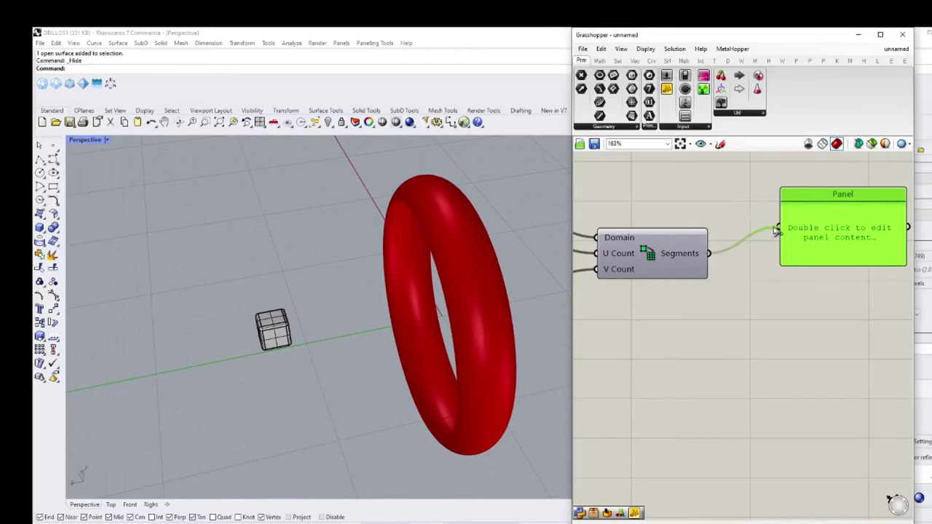
pyautogui.moveTo(905, 211)
pyautogui.mouseDown()
pyautogui.moveTo(905, 271)
pyautogui.moveTo(901, 211)
pyautogui.mouseUp()
pyautogui.press('Delete')
pyautogui.scroll(-2, 725, 229)
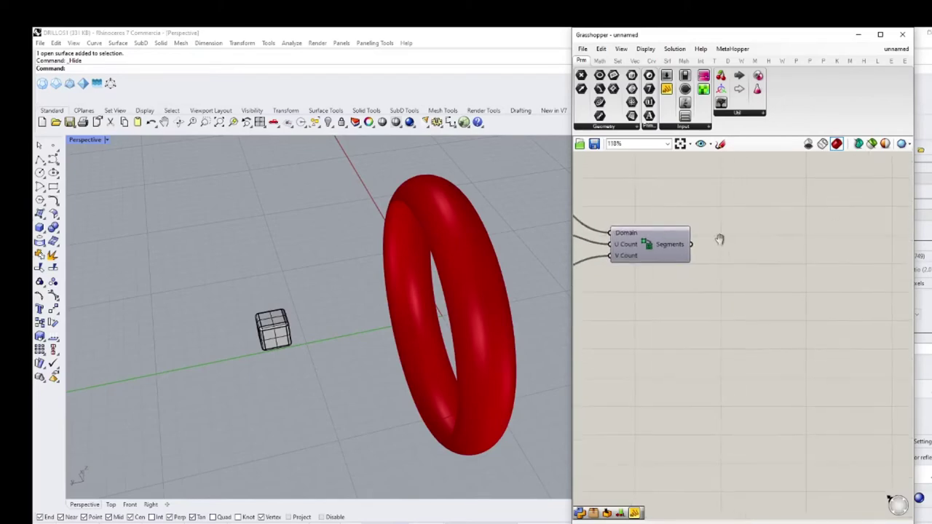
# Add a List Length component and feed it the Segments output of Divide Domain²
pyautogui.doubleClick(740, 249)
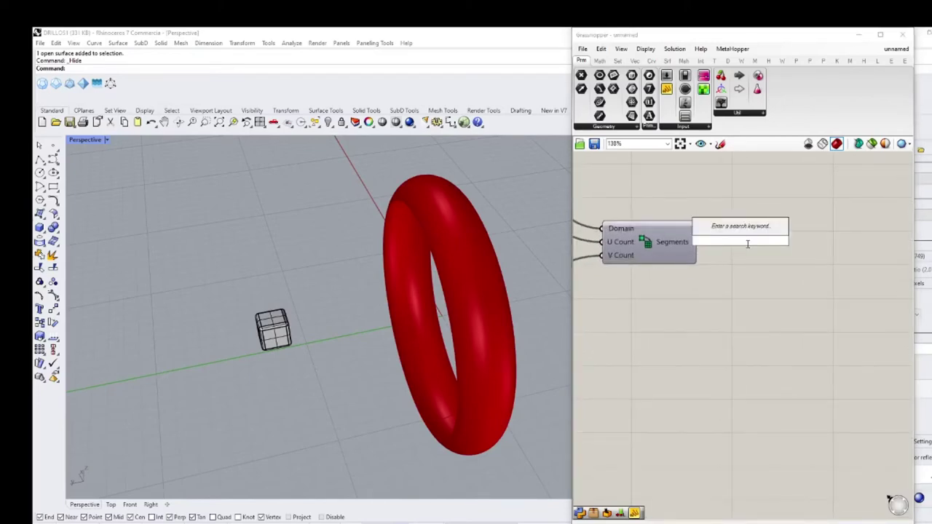
pyautogui.write('list legth')
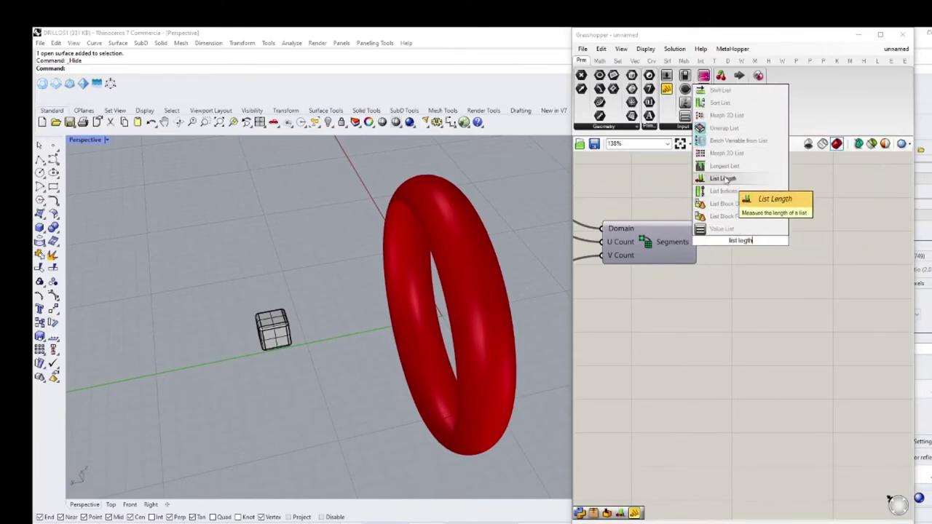
pyautogui.click(726, 180)
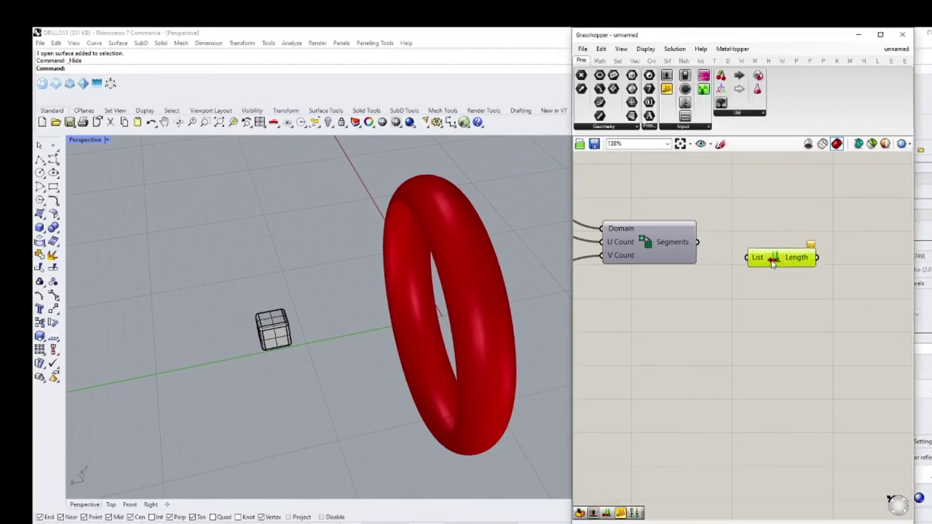
pyautogui.moveTo(698, 242); pyautogui.dragTo(749, 255)
# Place a panel beside List Length and connect the Length output to it to read the segment count
pyautogui.moveTo(667, 89); pyautogui.dragTo(855, 248)
pyautogui.moveTo(856, 274); pyautogui.dragTo(750, 271, button='right')
pyautogui.moveTo(756, 259); pyautogui.dragTo(794, 274)
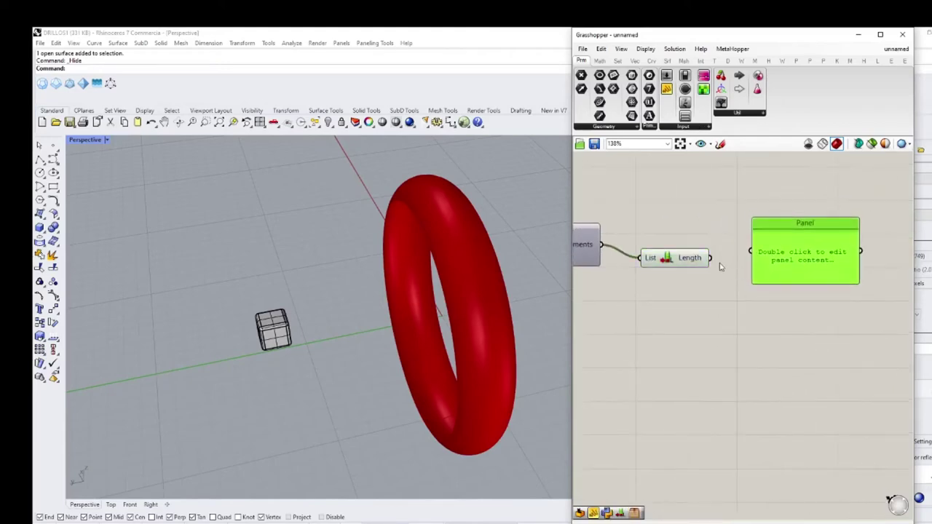
pyautogui.moveTo(710, 258); pyautogui.dragTo(752, 251)
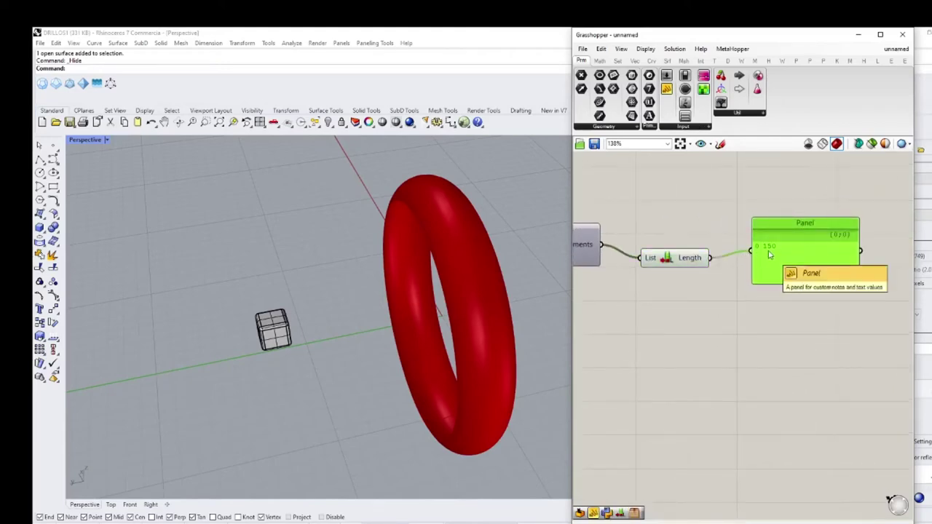
# Lower the U Count slider value and check its effect on the list length in the panel
pyautogui.scroll(-2, 770, 256)
pyautogui.scroll(2, 768, 257)
pyautogui.scroll(-2, 770, 257)
pyautogui.scroll(-1, 750, 269)
pyautogui.moveTo(627, 280); pyautogui.dragTo(719, 277, button='right')
pyautogui.moveTo(627, 245)
pyautogui.mouseDown()
pyautogui.moveTo(637, 248)
pyautogui.moveTo(616, 244)
pyautogui.mouseUp()
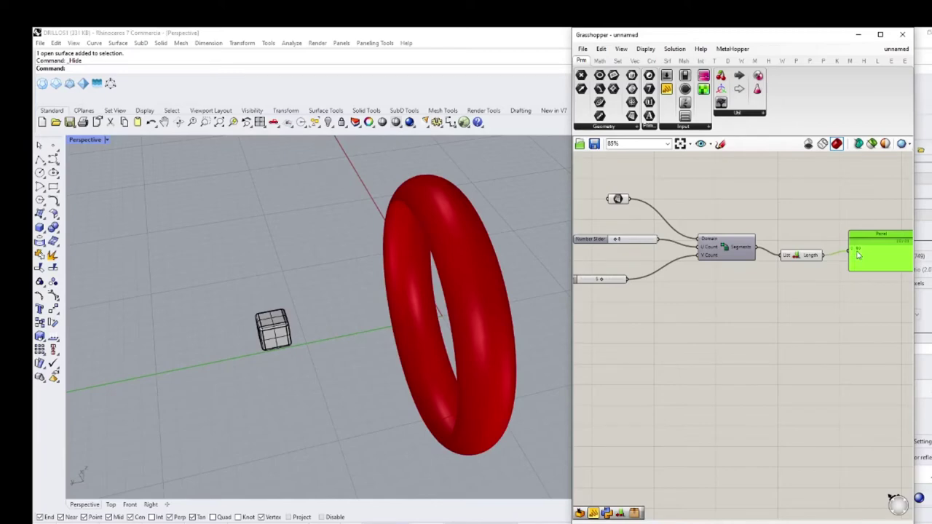
pyautogui.moveTo(845, 299); pyautogui.dragTo(799, 291, button='right')
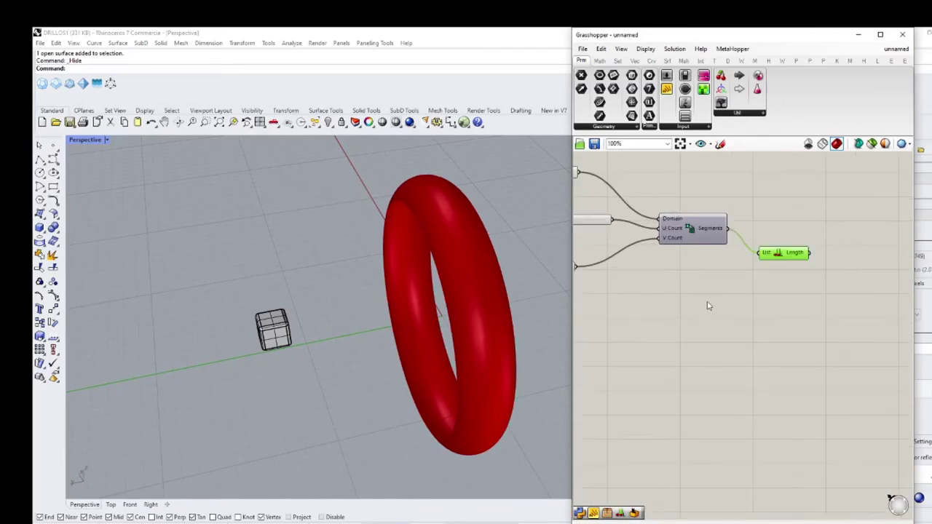
# Add a Random component to the canvas beside the List Length component
pyautogui.scroll(-2, 742, 291)
pyautogui.moveTo(767, 293); pyautogui.dragTo(671, 279, button='right')
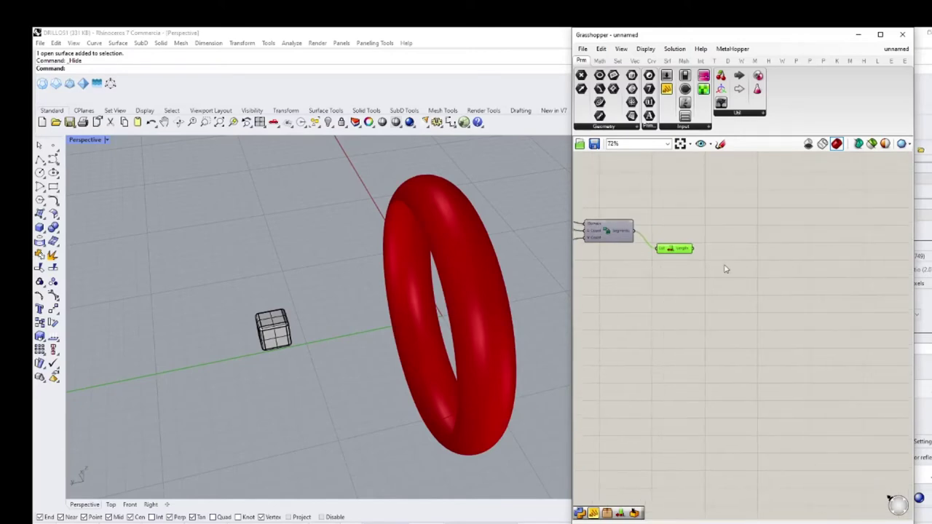
pyautogui.doubleClick(724, 268)
pyautogui.write('ran')
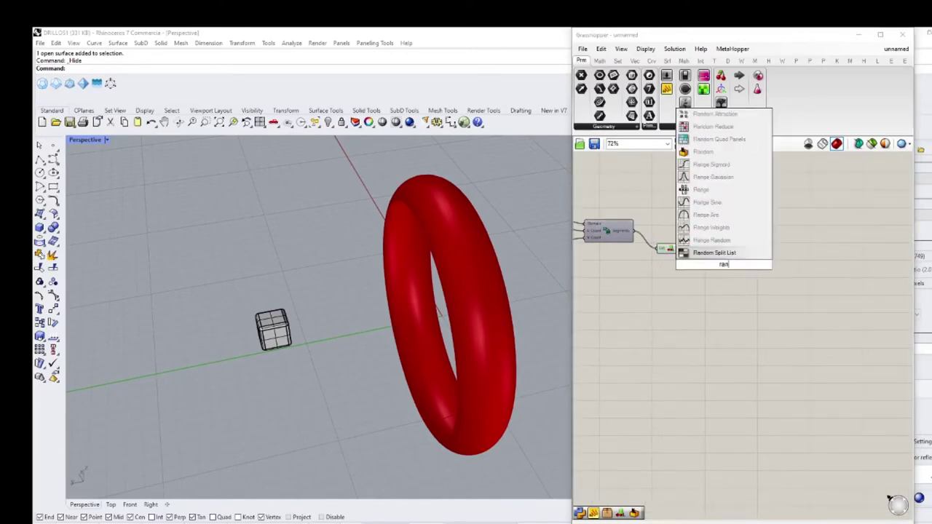
pyautogui.write('don')
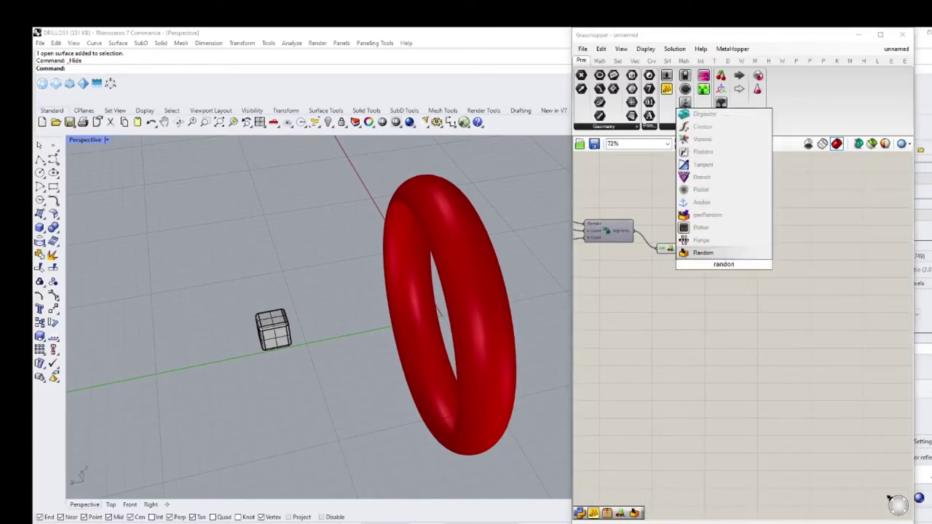
pyautogui.click(703, 253)
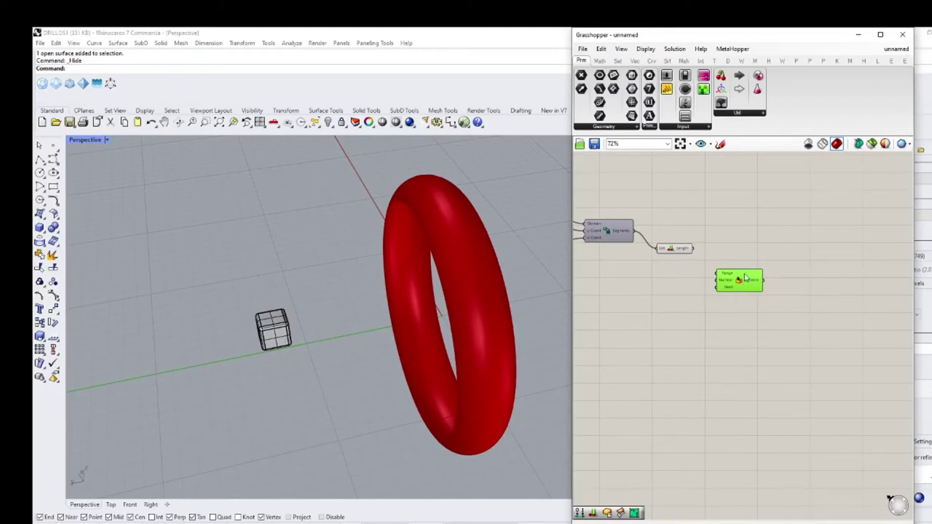
# Reposition the Random component and connect the List Length output to its Number input
pyautogui.moveTo(743, 290); pyautogui.dragTo(755, 290)
pyautogui.scroll(2, 706, 267)
pyautogui.moveTo(690, 242); pyautogui.dragTo(737, 283)
pyautogui.scroll(-1, 718, 306)
pyautogui.click(692, 305)
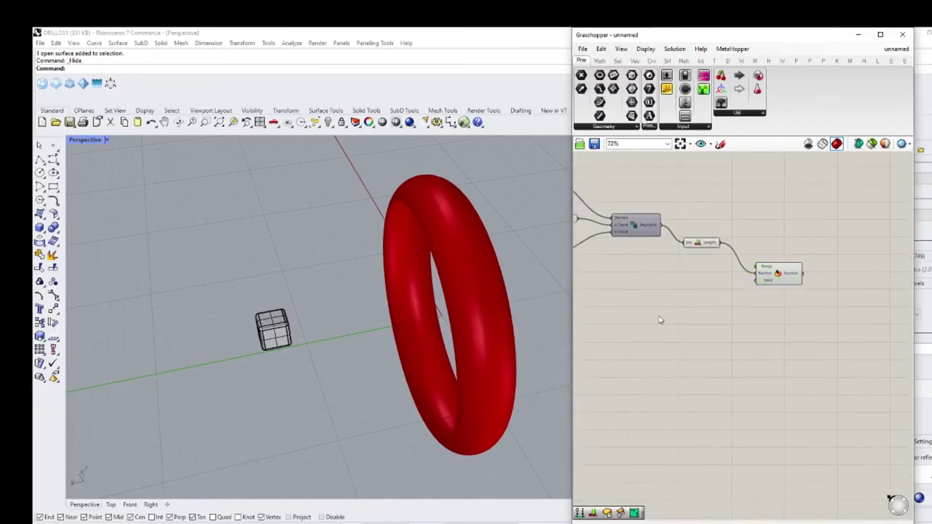
# Add a Construct Domain component to the canvas below the Divide Domain² component
pyautogui.doubleClick(659, 317)
pyautogui.write('domain')
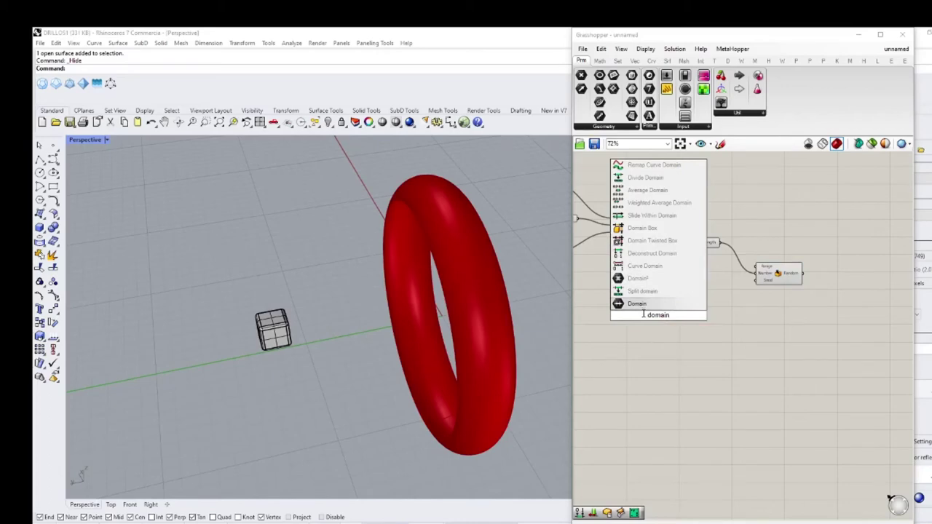
pyautogui.write('constructdo')
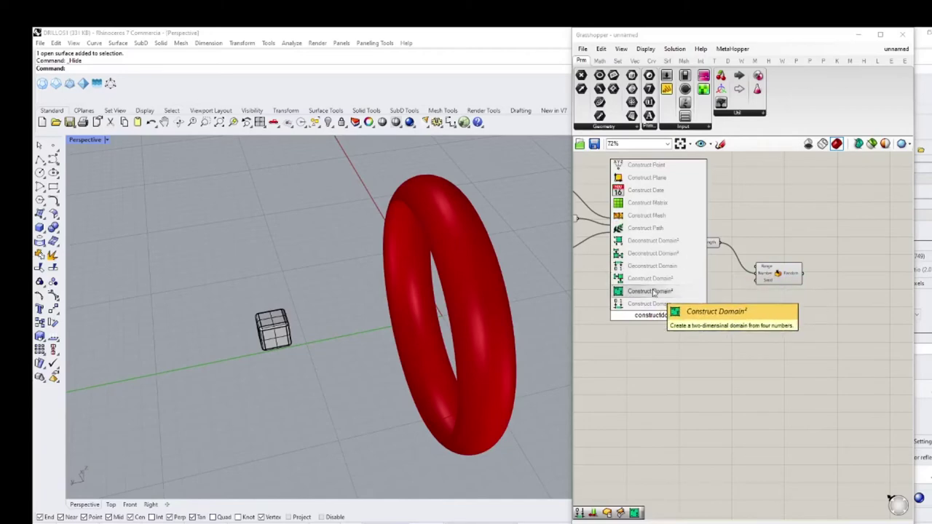
pyautogui.click(654, 292)
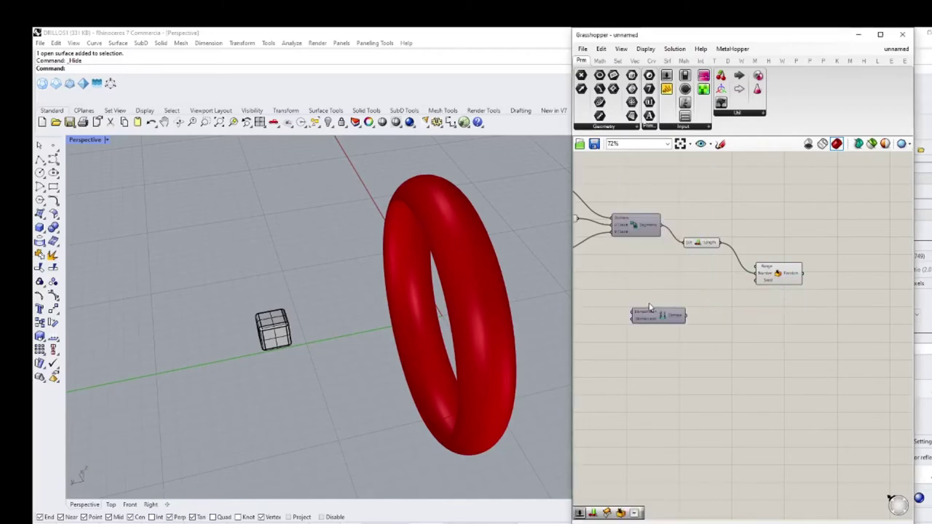
# Create a number slider set to 10 and connect it to Construct Domain's Domain start input
pyautogui.moveTo(628, 323); pyautogui.dragTo(682, 324, button='right')
pyautogui.doubleClick(677, 315)
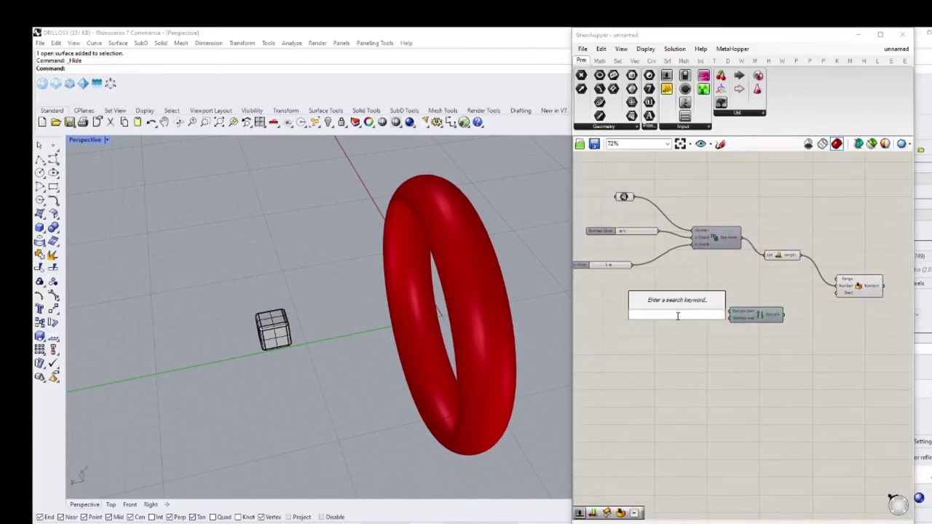
pyautogui.write('10')
pyautogui.press('Return')
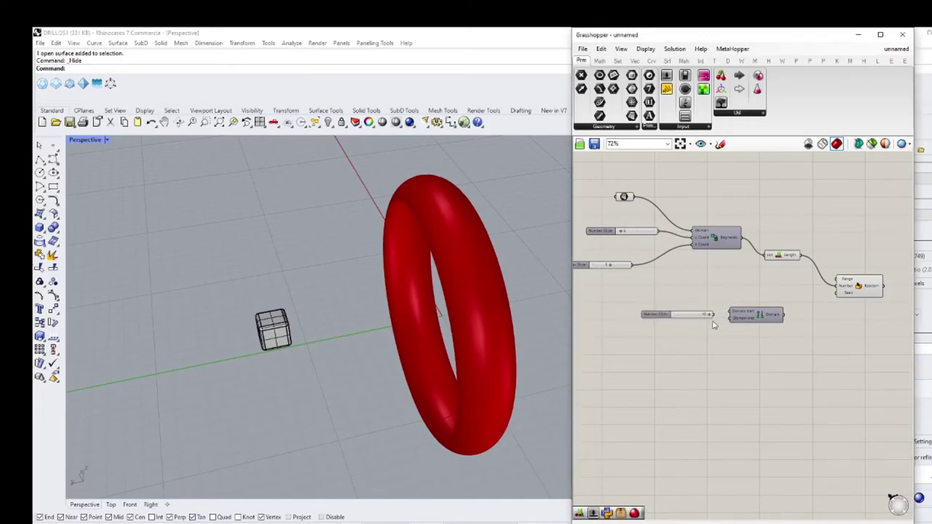
pyautogui.moveTo(716, 314); pyautogui.dragTo(726, 313)
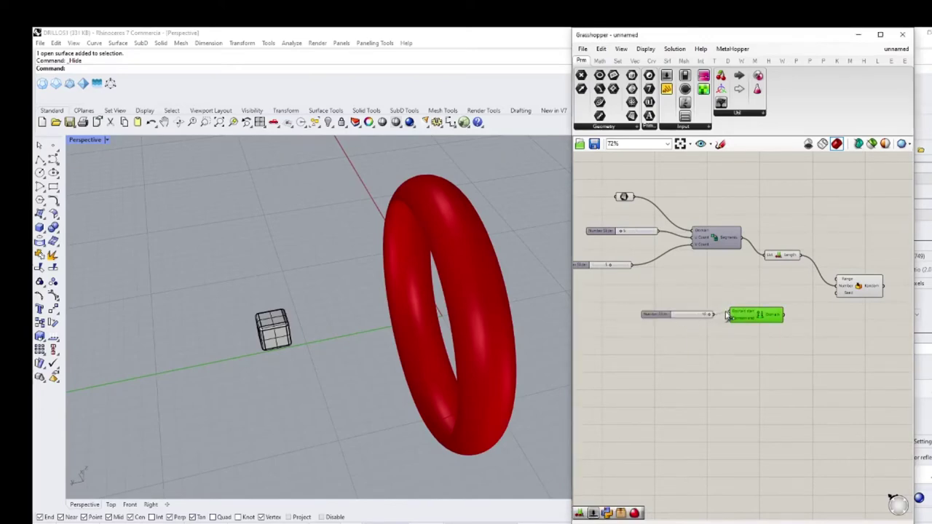
# Create a number slider set to 1, connect it to the Domain end input, and arrange both sliders beside Construct Domain
pyautogui.doubleClick(679, 358)
pyautogui.write('1')
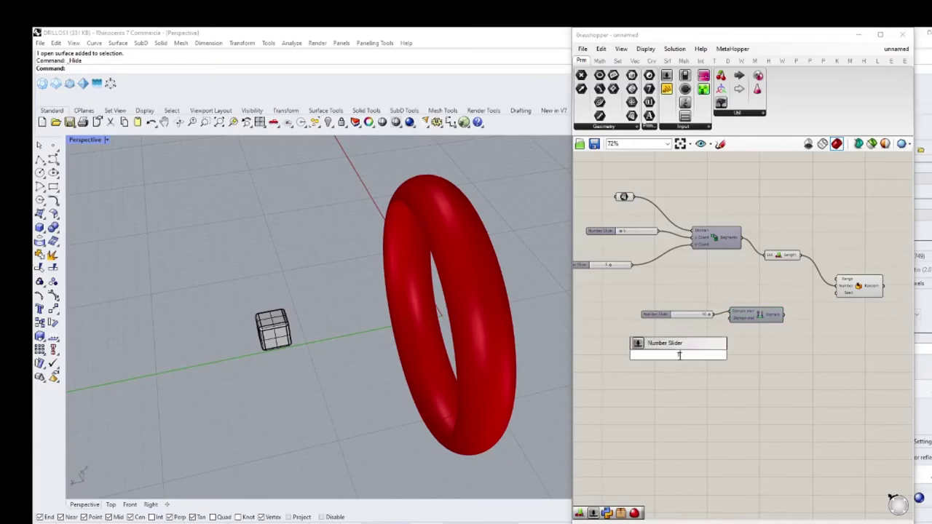
pyautogui.press('Return')
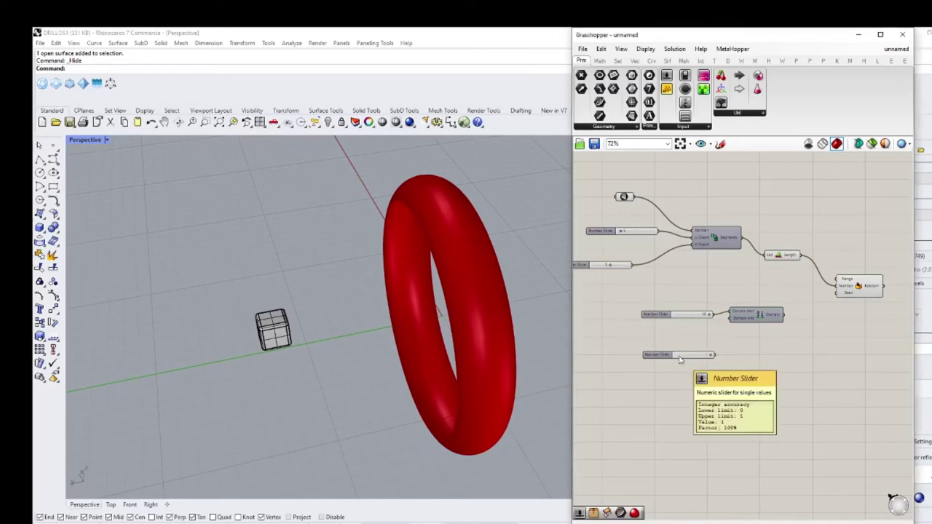
pyautogui.moveTo(712, 354); pyautogui.dragTo(728, 324)
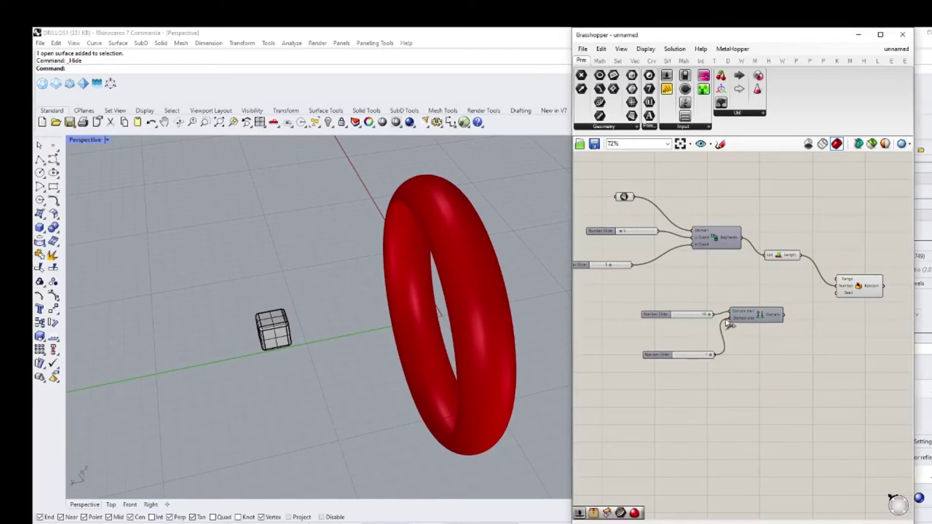
pyautogui.moveTo(664, 316); pyautogui.dragTo(657, 310)
pyautogui.moveTo(669, 355); pyautogui.dragTo(655, 338)
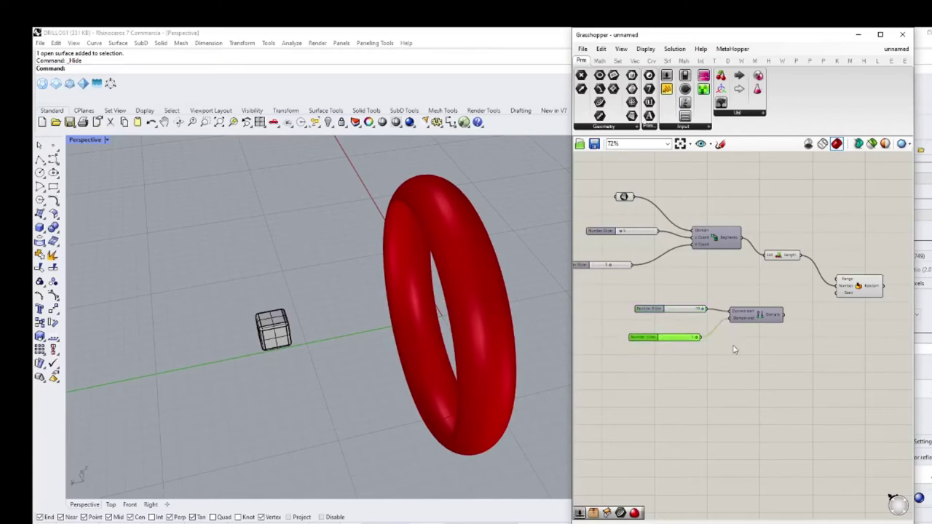
# Connect the Construct Domain output to the Range input of Random and shift the Random component slightly
pyautogui.moveTo(733, 346); pyautogui.dragTo(693, 374, button='right')
pyautogui.scroll(2, 686, 341)
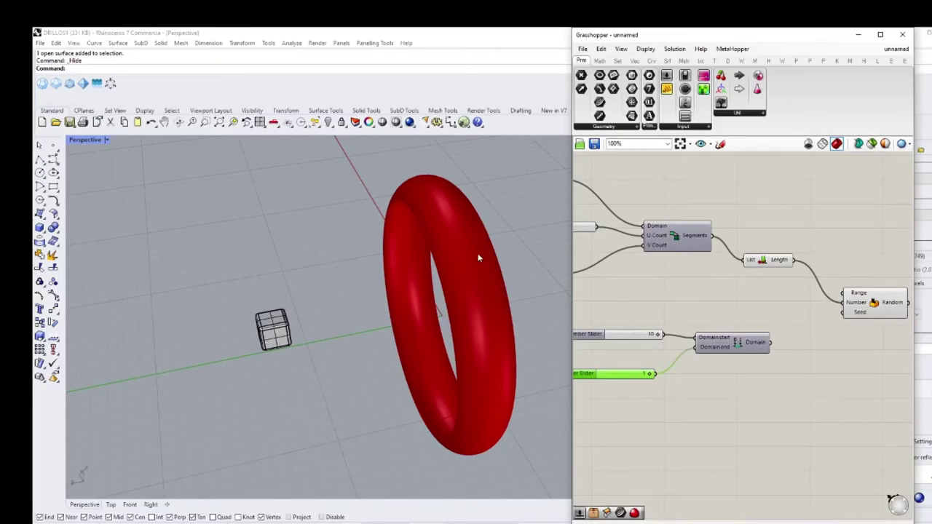
pyautogui.moveTo(806, 372); pyautogui.dragTo(777, 379, button='right')
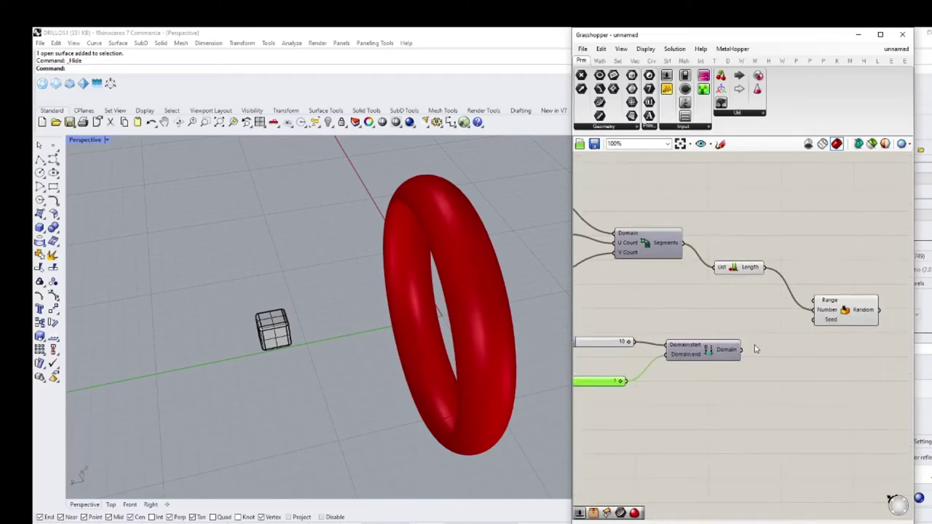
pyautogui.moveTo(747, 355); pyautogui.dragTo(815, 300)
pyautogui.scroll(-1, 815, 300)
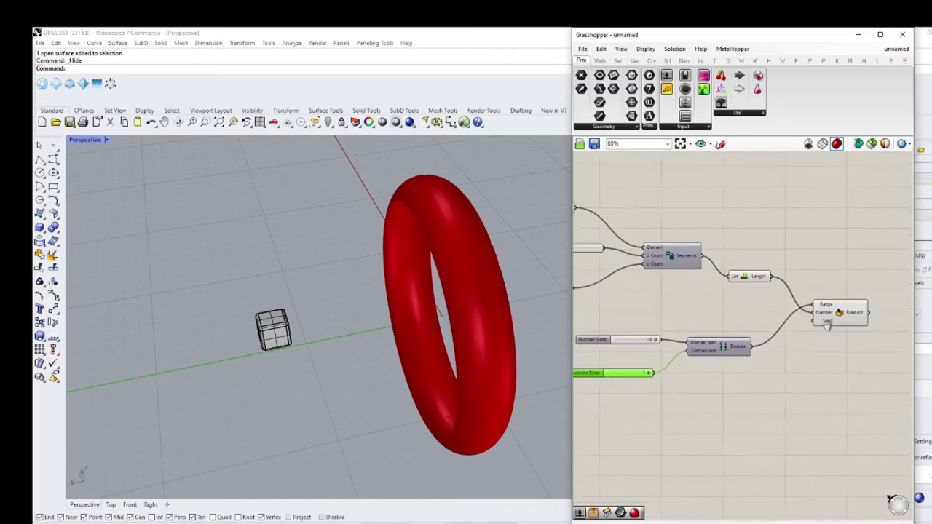
pyautogui.moveTo(843, 319); pyautogui.dragTo(722, 306, button='right')
pyautogui.moveTo(722, 307); pyautogui.dragTo(710, 315)
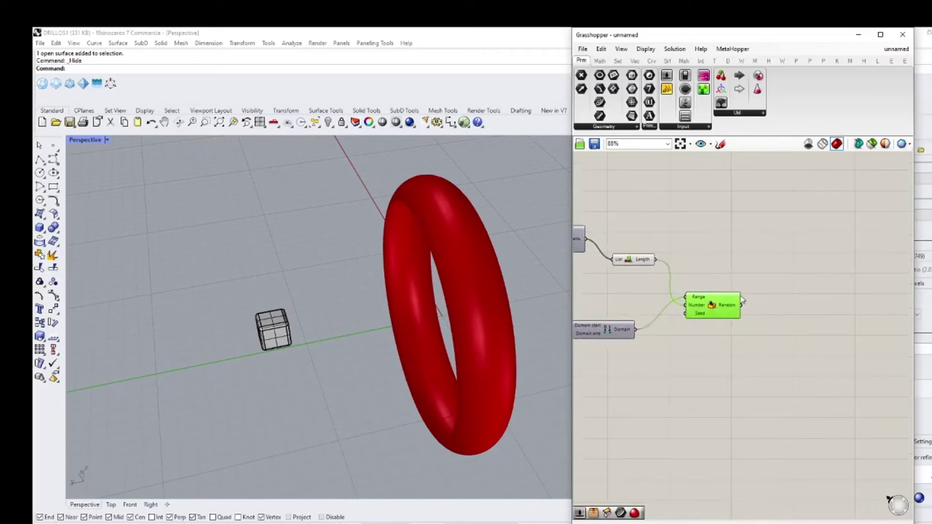
pyautogui.click(798, 257)
pyautogui.write('Surface')
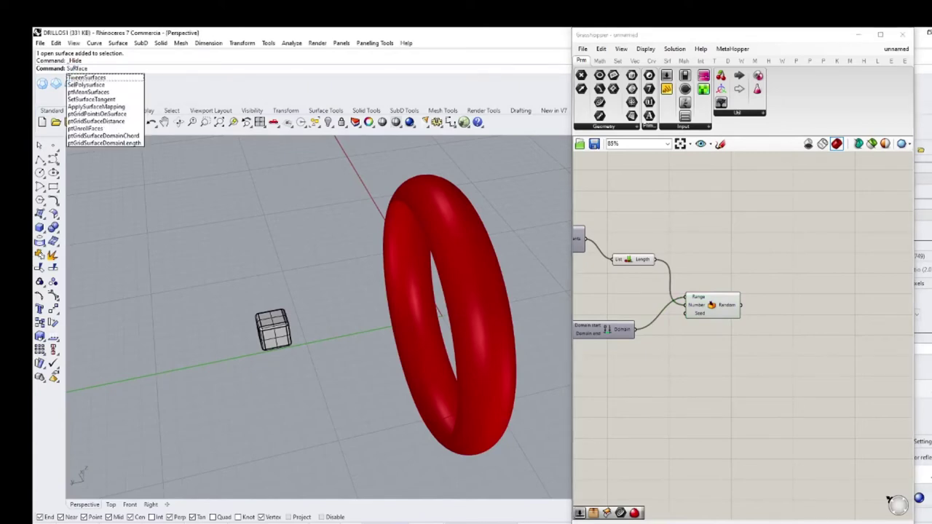
pyautogui.press('space')
pyautogui.write('Box')
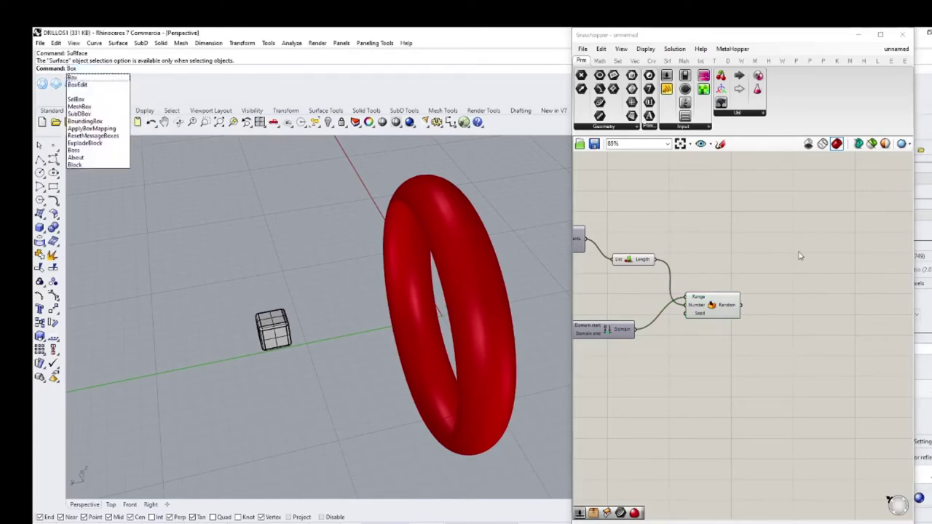
# Search the components for "surface box" and place a Surface Box component beside Random
pyautogui.doubleClick(800, 253)
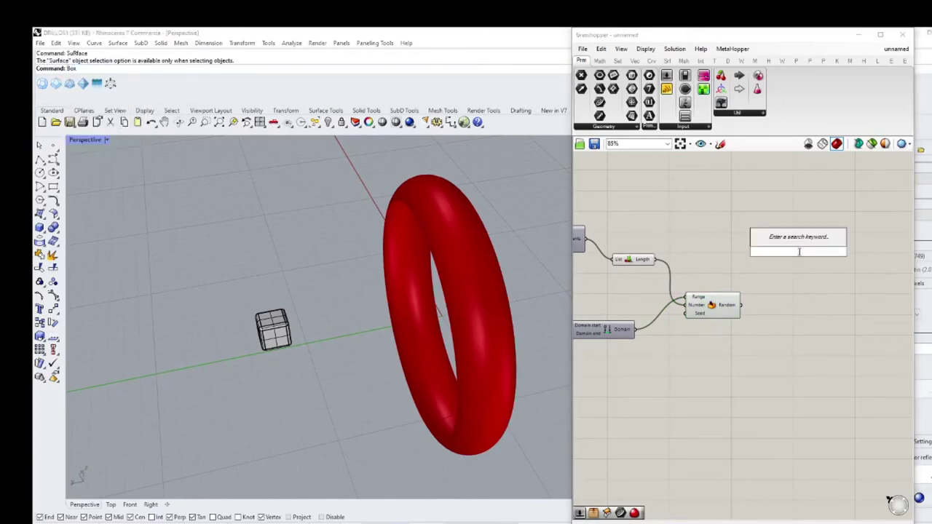
pyautogui.write('surface')
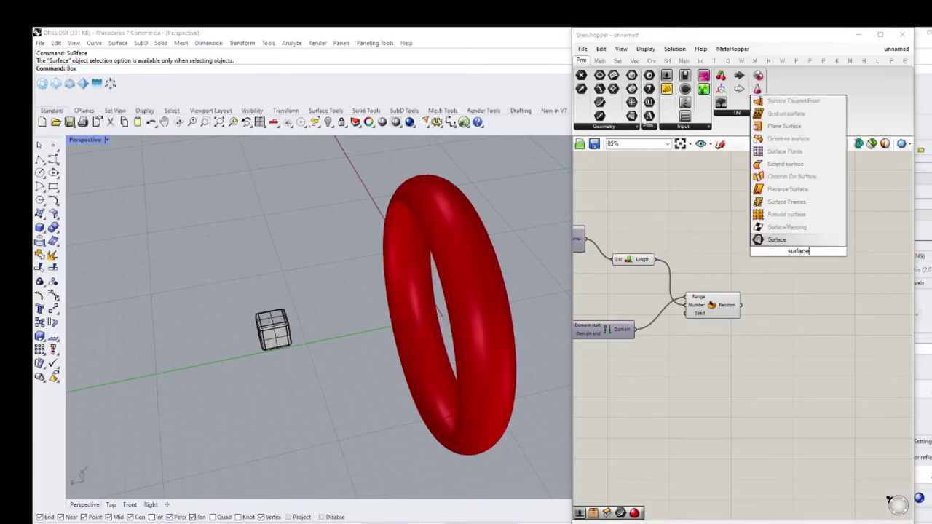
pyautogui.write(' b')
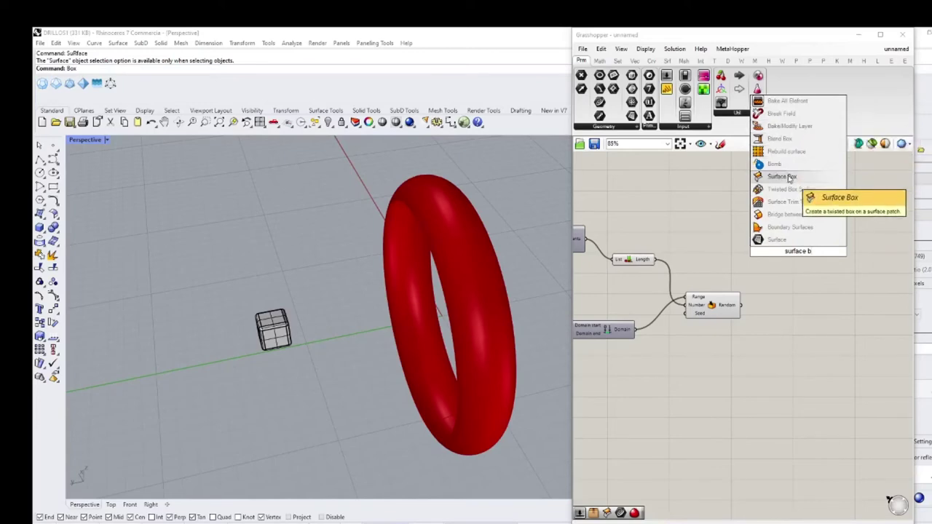
pyautogui.write('o')
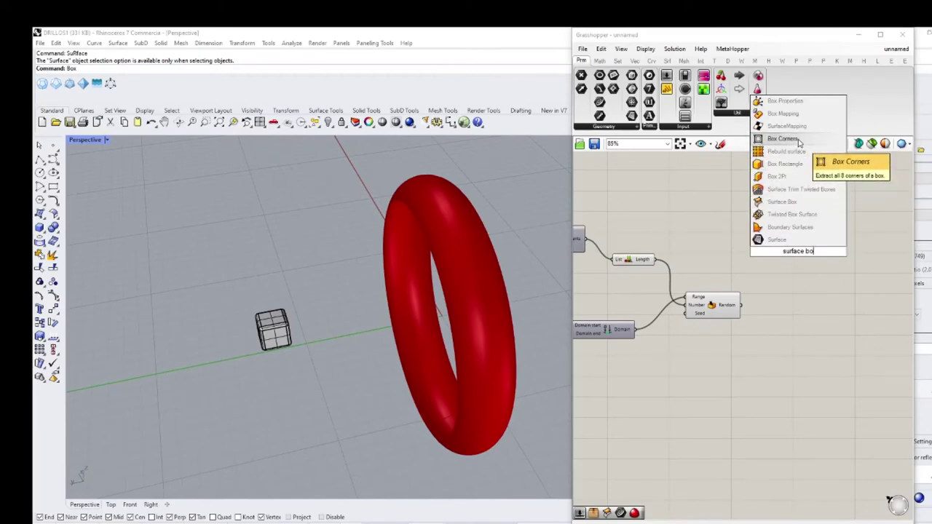
pyautogui.write('x')
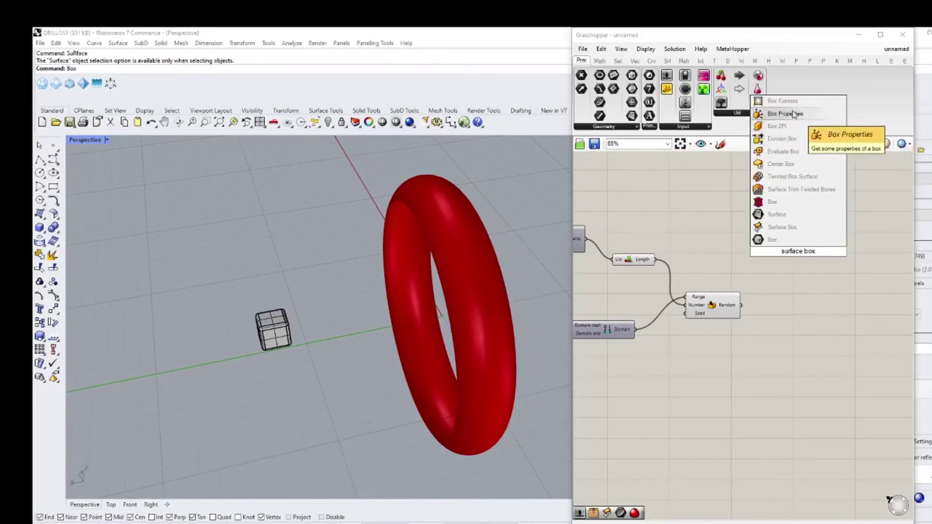
pyautogui.click(776, 227)
pyautogui.moveTo(793, 257); pyautogui.dragTo(808, 312)
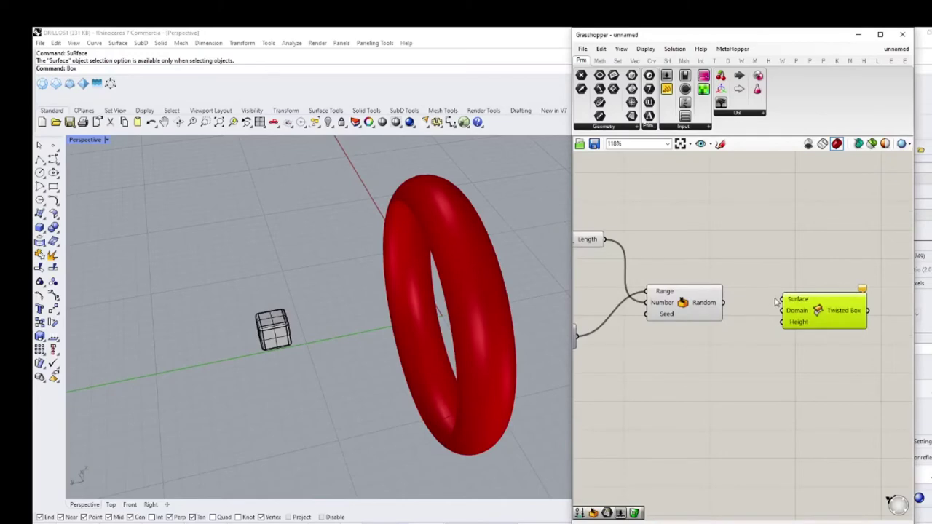
# Connect the Divide Domain² Segments output to Surface Box's Domain input and move the Random component lower on the canvas
pyautogui.scroll(2, 740, 300)
pyautogui.moveTo(739, 307)
pyautogui.mouseDown()
pyautogui.moveTo(747, 309)
pyautogui.moveTo(738, 305)
pyautogui.mouseUp()
pyautogui.scroll(-2, 720, 292)
pyautogui.moveTo(692, 273); pyautogui.dragTo(718, 286, button='right')
pyautogui.scroll(-1, 602, 246)
pyautogui.moveTo(602, 246); pyautogui.dragTo(650, 255, button='right')
pyautogui.moveTo(650, 253); pyautogui.dragTo(815, 312)
pyautogui.click(692, 228)
pyautogui.scroll(5, 806, 324)
pyautogui.scroll(-1, 733, 302)
pyautogui.moveTo(731, 302); pyautogui.dragTo(718, 296, button='right')
pyautogui.moveTo(718, 296); pyautogui.dragTo(704, 344)
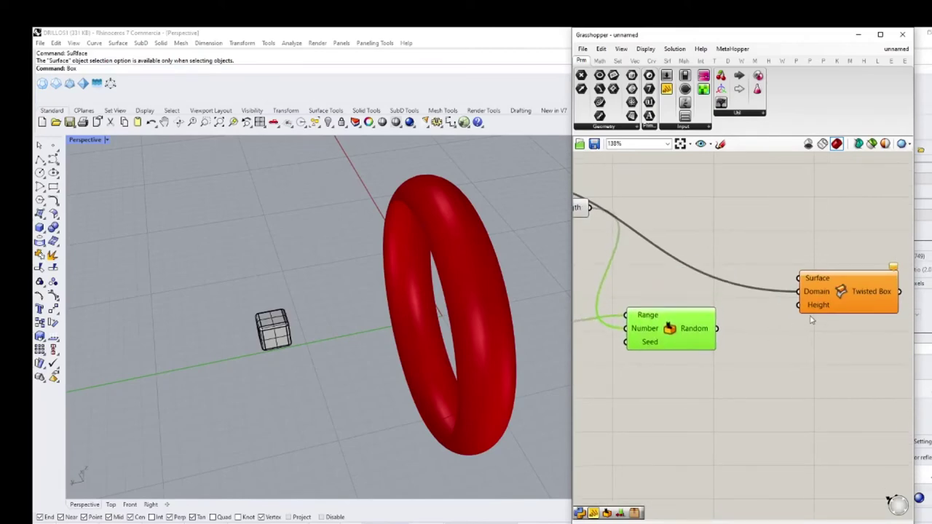
# Connect the ring's surface parameter to the Surface input of Surface Box and inspect the box preview around the ring
pyautogui.scroll(-5, 816, 313)
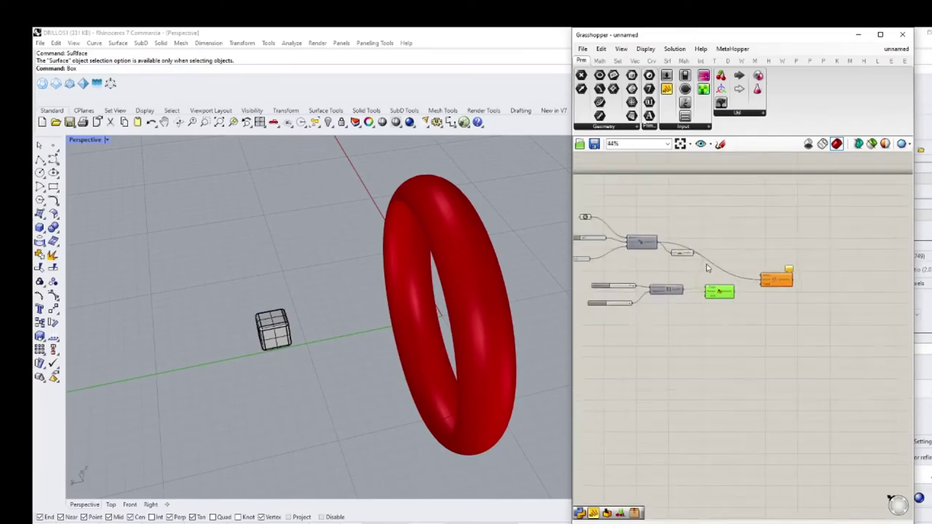
pyautogui.scroll(2, 624, 241)
pyautogui.moveTo(644, 234); pyautogui.dragTo(632, 225, button='right')
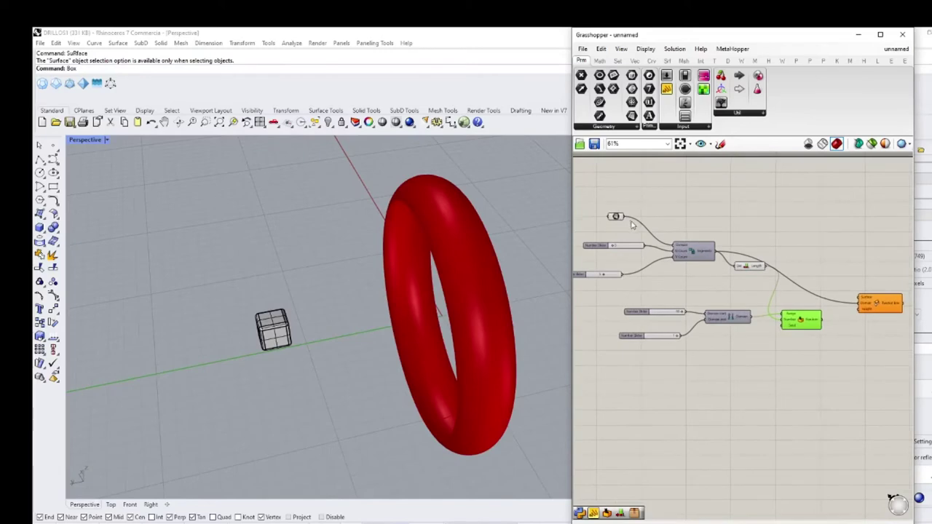
pyautogui.moveTo(628, 222); pyautogui.dragTo(862, 293)
pyautogui.moveTo(560, 284); pyautogui.dragTo(427, 251, button='right')
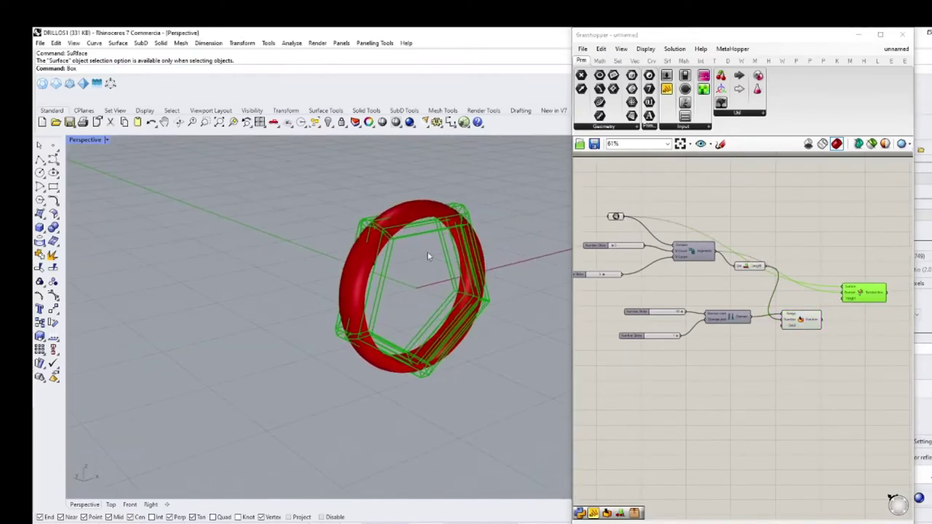
pyautogui.moveTo(375, 289); pyautogui.dragTo(504, 263, button='right')
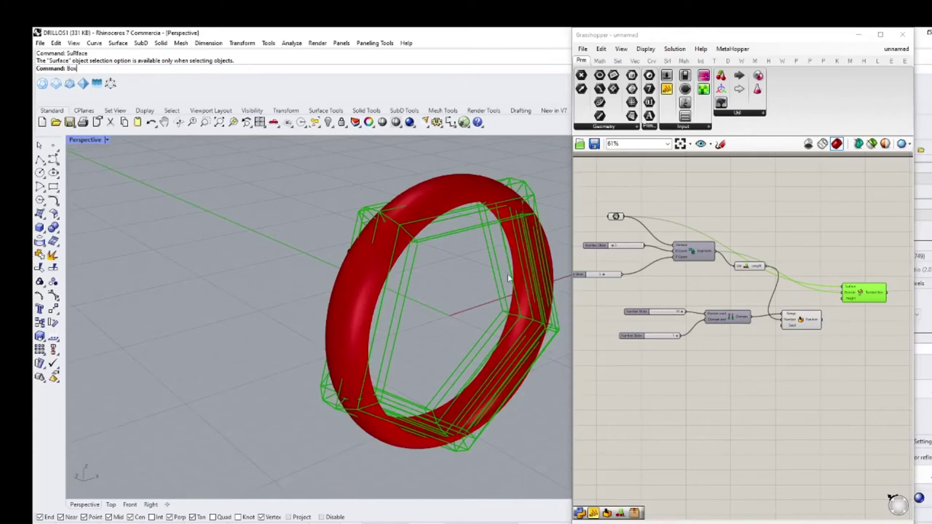
# Raise the U Count slider to 22 and check the denser boxes around the ring
pyautogui.moveTo(685, 295); pyautogui.dragTo(747, 303, button='right')
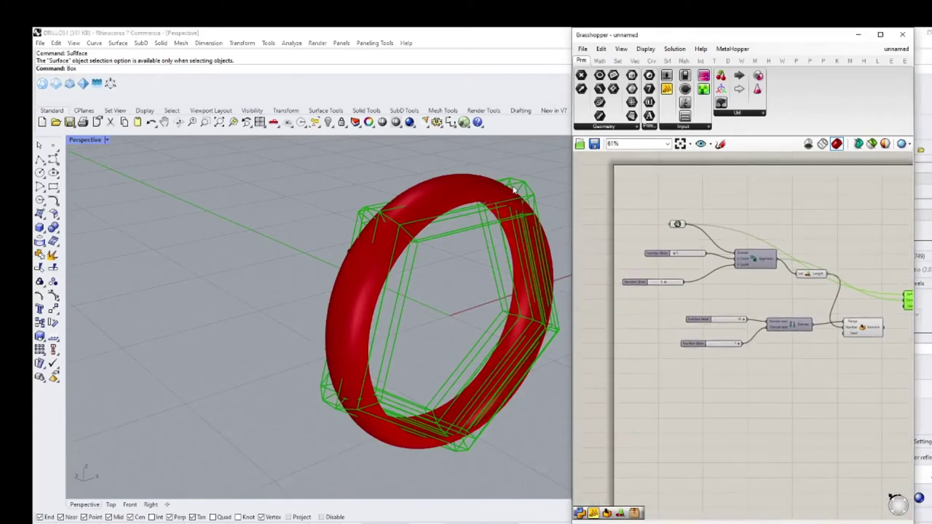
pyautogui.moveTo(549, 223); pyautogui.dragTo(376, 284, button='right')
pyautogui.moveTo(450, 273); pyautogui.dragTo(543, 257, button='right')
pyautogui.moveTo(725, 305); pyautogui.dragTo(716, 313, button='right')
pyautogui.scroll(3, 672, 284)
pyautogui.moveTo(676, 270); pyautogui.dragTo(672, 284, button='right')
pyautogui.scroll(1, 658, 273)
pyautogui.moveTo(667, 252); pyautogui.dragTo(678, 256)
pyautogui.moveTo(544, 313)
pyautogui.mouseDown(button='right')
pyautogui.moveTo(510, 296)
pyautogui.moveTo(546, 299)
pyautogui.mouseUp(button='right')
# Connect the Random output to the Height input of Surface Box to give the boxes random heights
pyautogui.scroll(-2, 667, 290)
pyautogui.moveTo(832, 335); pyautogui.dragTo(715, 295, button='right')
pyautogui.scroll(-2, 715, 294)
pyautogui.moveTo(769, 308); pyautogui.dragTo(735, 293, button='right')
pyautogui.scroll(3, 772, 289)
pyautogui.moveTo(817, 306); pyautogui.dragTo(788, 297, button='right')
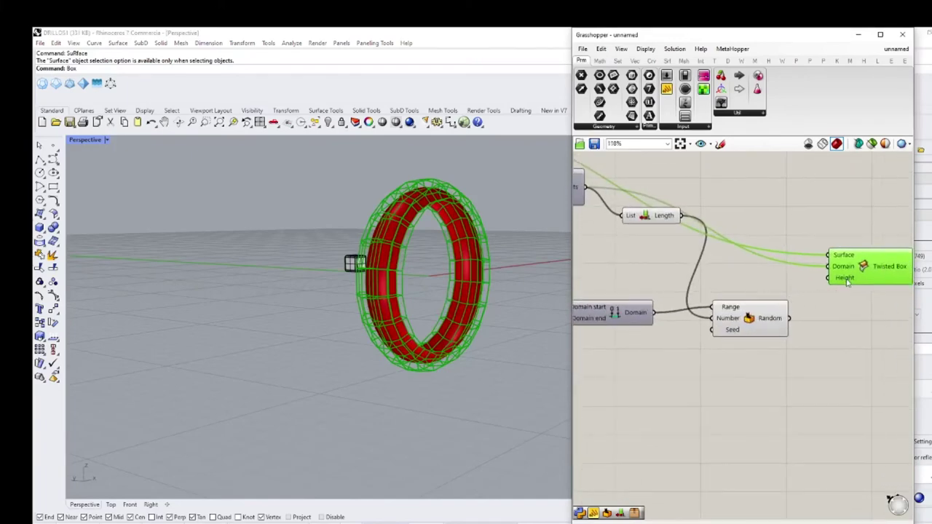
pyautogui.scroll(-2, 651, 329)
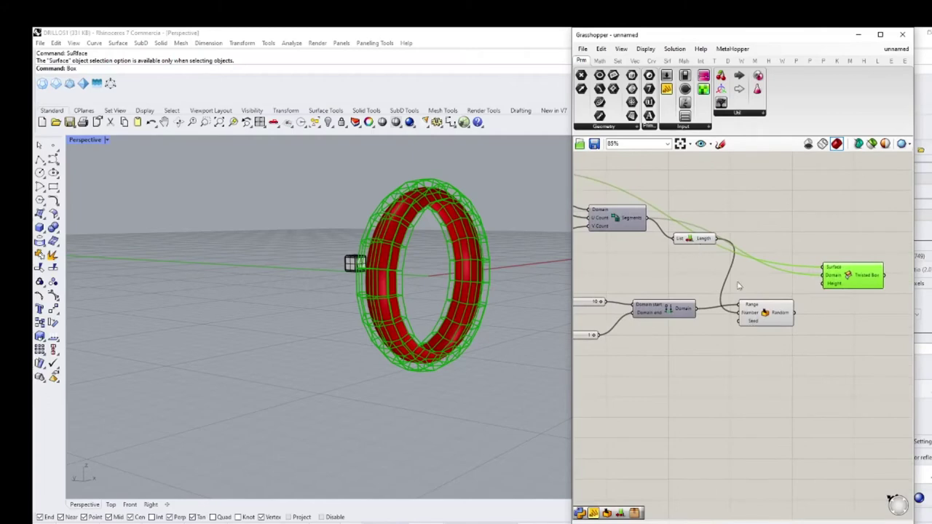
pyautogui.moveTo(643, 331); pyautogui.dragTo(678, 328, button='right')
pyautogui.moveTo(794, 320); pyautogui.dragTo(783, 320, button='right')
pyautogui.scroll(2, 781, 320)
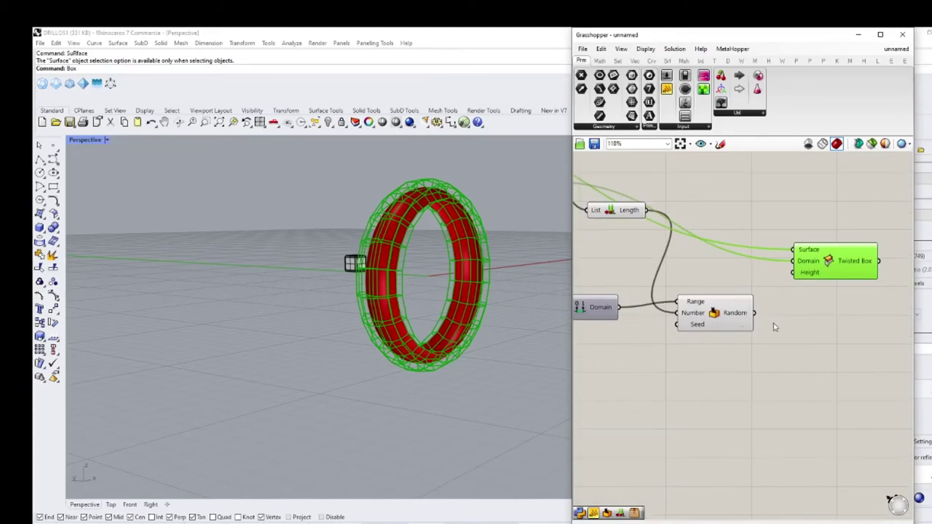
pyautogui.moveTo(756, 314); pyautogui.dragTo(793, 272)
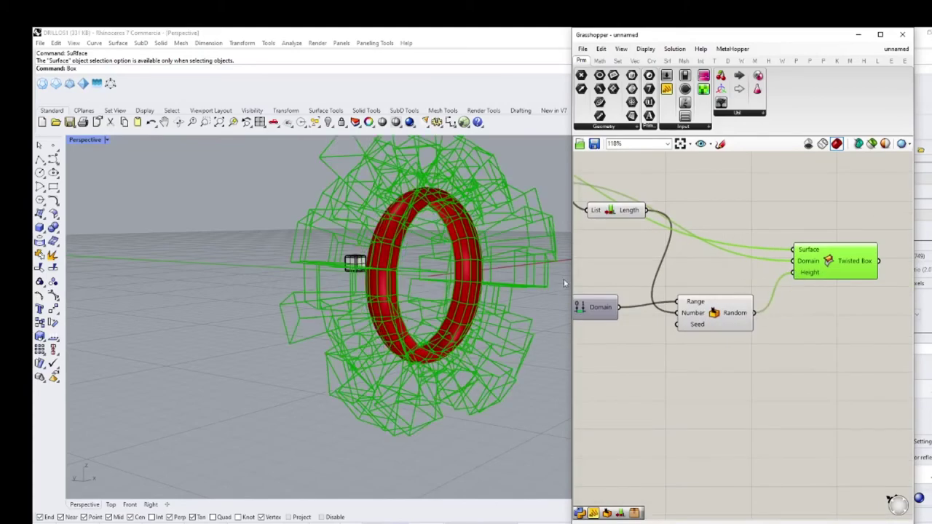
# View the ring from the front and lower the Domain start slider to 2 to reduce the box heights
pyautogui.scroll(-3, 662, 305)
pyautogui.moveTo(664, 304); pyautogui.dragTo(711, 298, button='right')
pyautogui.moveTo(482, 257); pyautogui.dragTo(394, 248, button='right')
pyautogui.scroll(2, 669, 320)
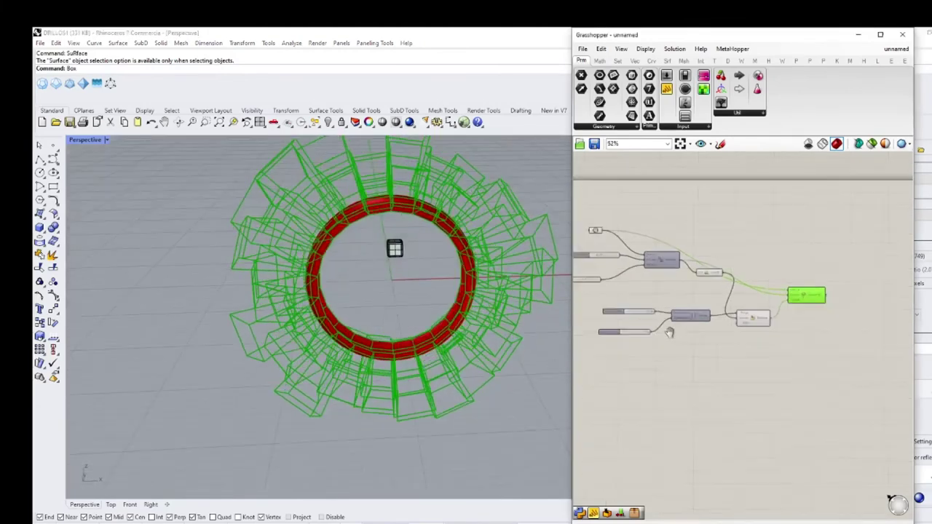
pyautogui.scroll(2, 672, 312)
pyautogui.moveTo(704, 306); pyautogui.dragTo(657, 306)
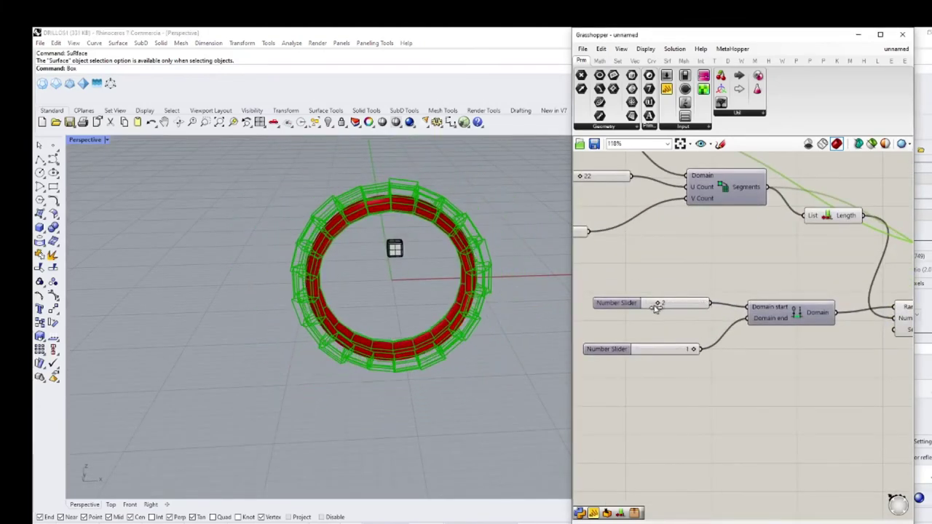
# Set both Construct Domain sliders to decimal values with three digits of accuracy
pyautogui.moveTo(545, 316); pyautogui.dragTo(638, 379, button='right')
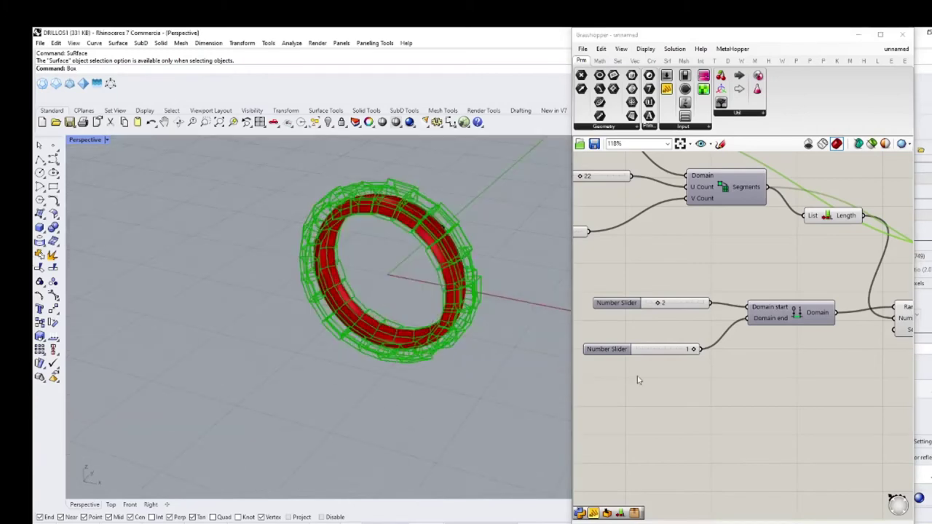
pyautogui.doubleClick(686, 352)
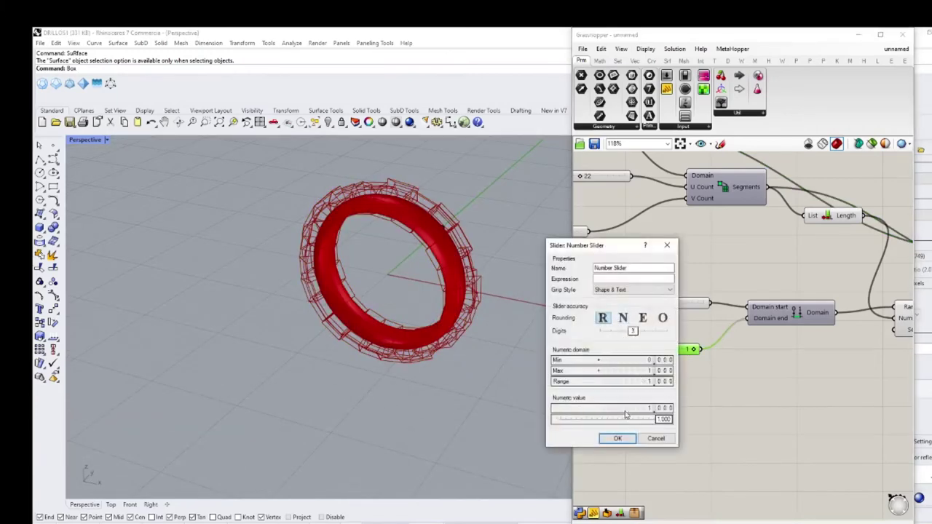
pyautogui.click(617, 438)
pyautogui.doubleClick(611, 307)
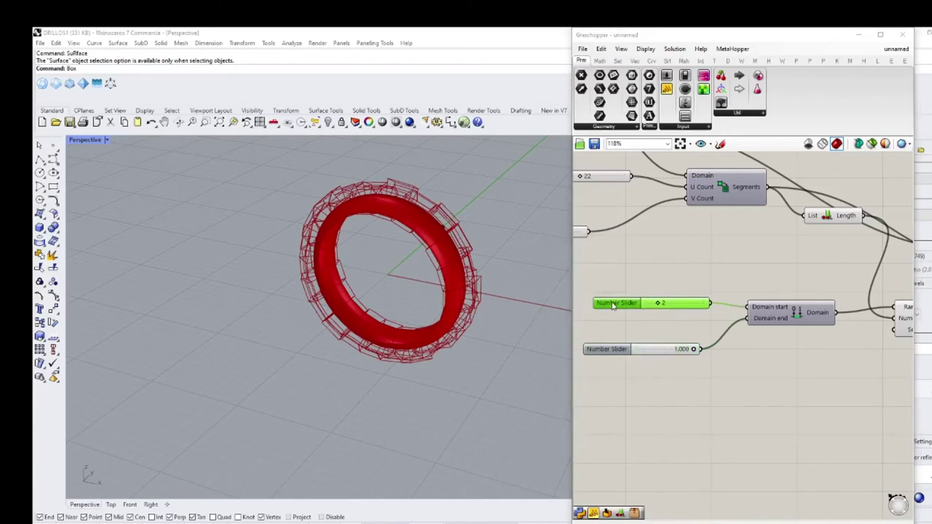
pyautogui.click(601, 275)
pyautogui.click(618, 396)
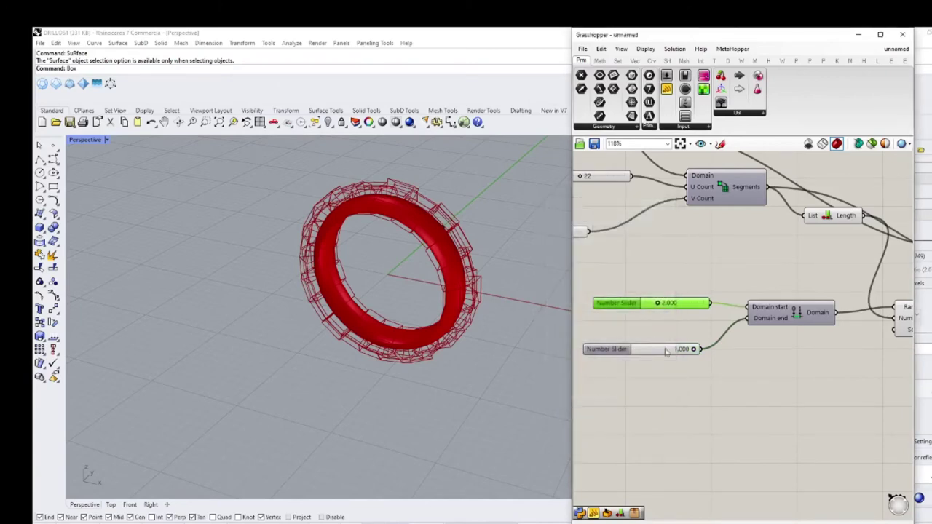
# Lower the Domain end slider and slightly reduce the Domain start slider to adjust the random box heights
pyautogui.moveTo(694, 354); pyautogui.dragTo(627, 349)
pyautogui.moveTo(660, 305); pyautogui.dragTo(654, 304)
pyautogui.moveTo(503, 331); pyautogui.dragTo(425, 293, button='right')
# Examine the box heights around the ring from the side against the component chain
pyautogui.scroll(5, 472, 269)
pyautogui.scroll(-2, 857, 325)
pyautogui.scroll(-3, 857, 325)
pyautogui.scroll(-1, 741, 303)
pyautogui.scroll(2, 771, 297)
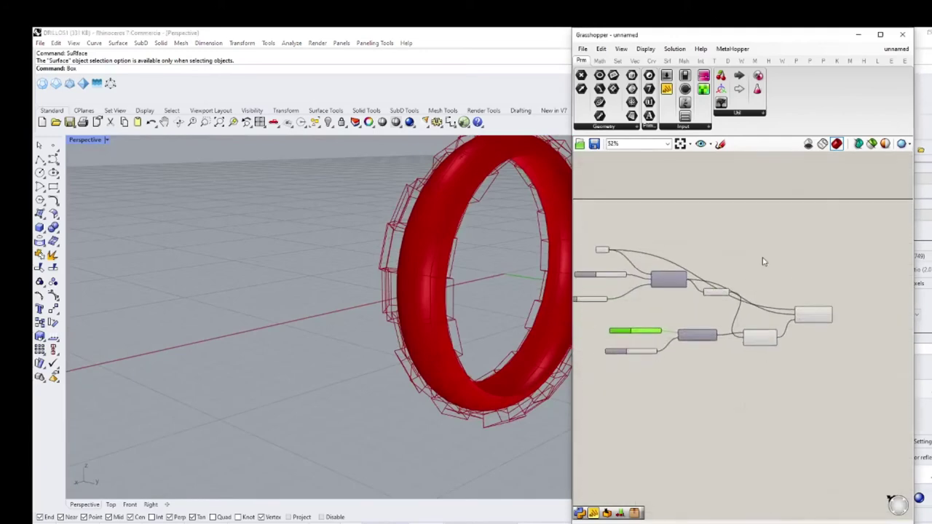
pyautogui.scroll(1, 763, 261)
pyautogui.scroll(-1, 736, 268)
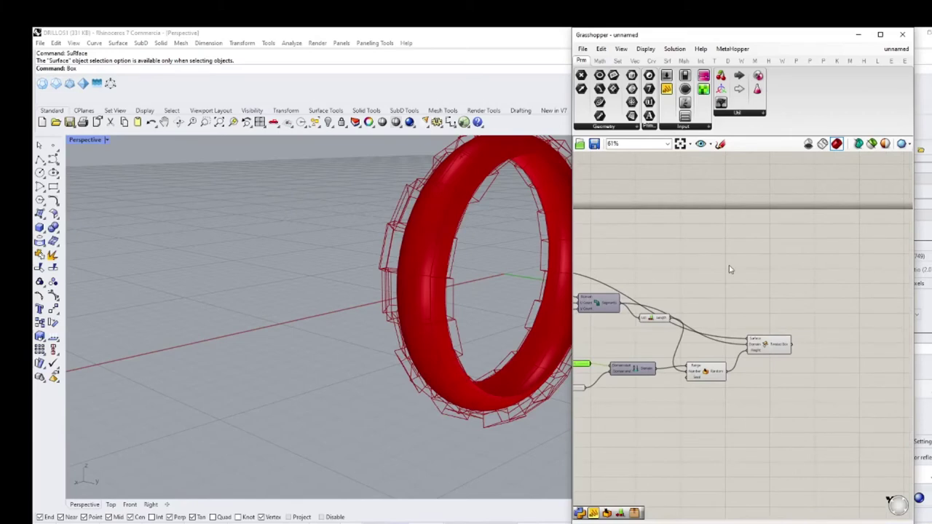
pyautogui.moveTo(447, 283); pyautogui.dragTo(510, 291, button='right')
pyautogui.scroll(-1, 695, 258)
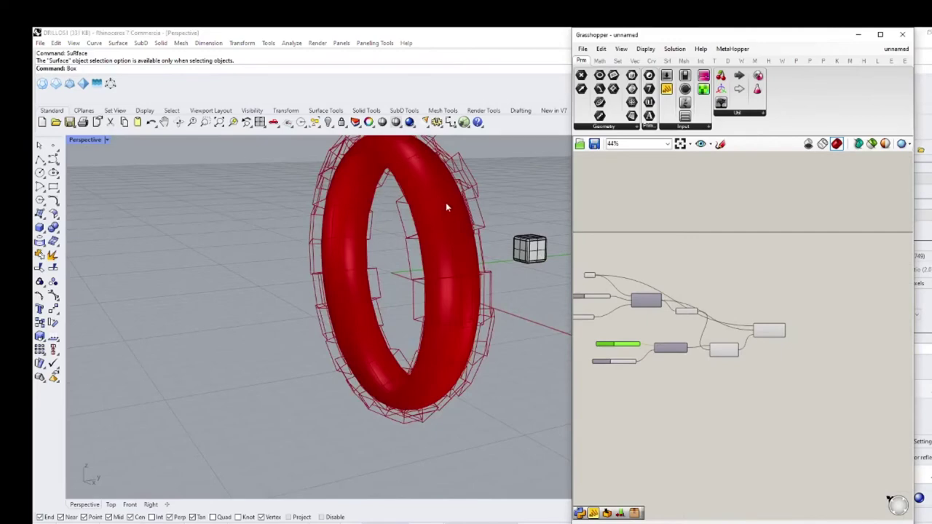
pyautogui.moveTo(443, 201)
pyautogui.mouseDown(button='right')
pyautogui.moveTo(427, 204)
pyautogui.moveTo(453, 196)
pyautogui.moveTo(436, 202)
pyautogui.mouseUp(button='right')
# Add a Geometry parameter above the definition and reference the small rounded box beside the ring in it
pyautogui.scroll(4, 750, 286)
pyautogui.doubleClick(711, 246)
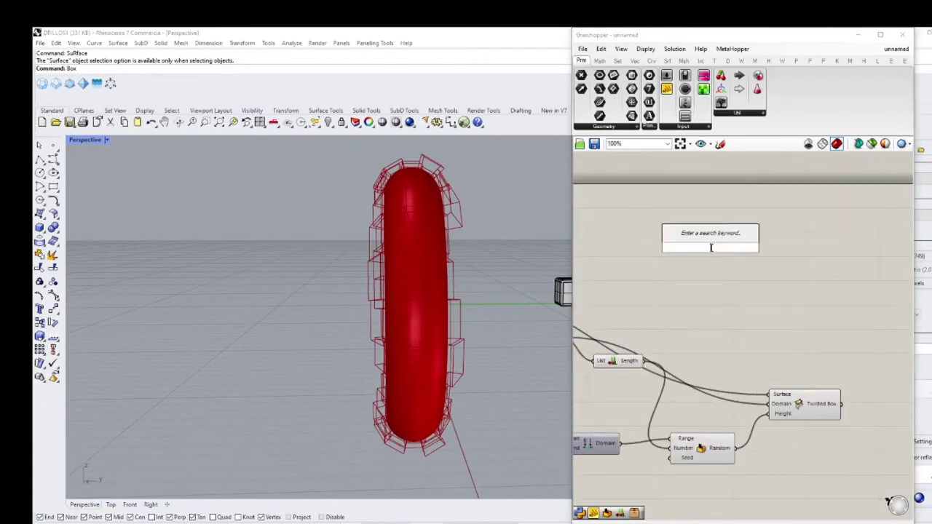
pyautogui.write('geom')
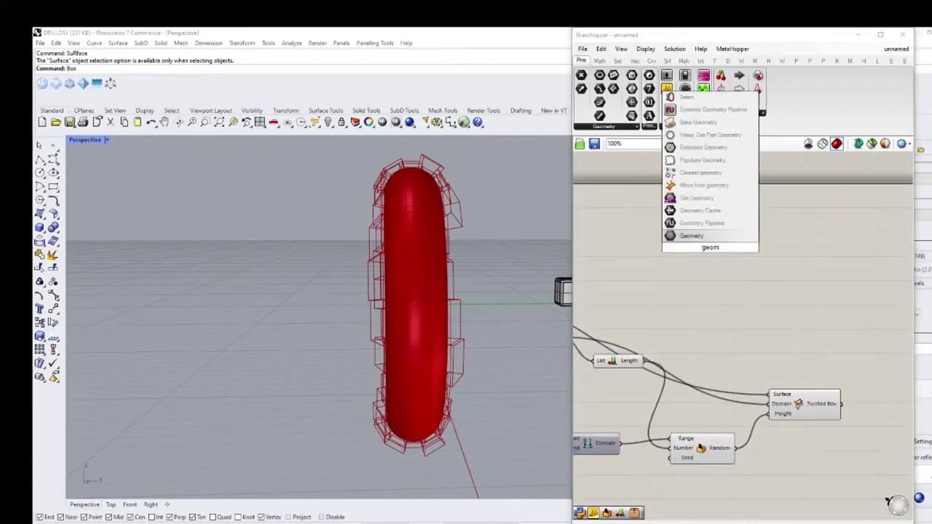
pyautogui.press('Return')
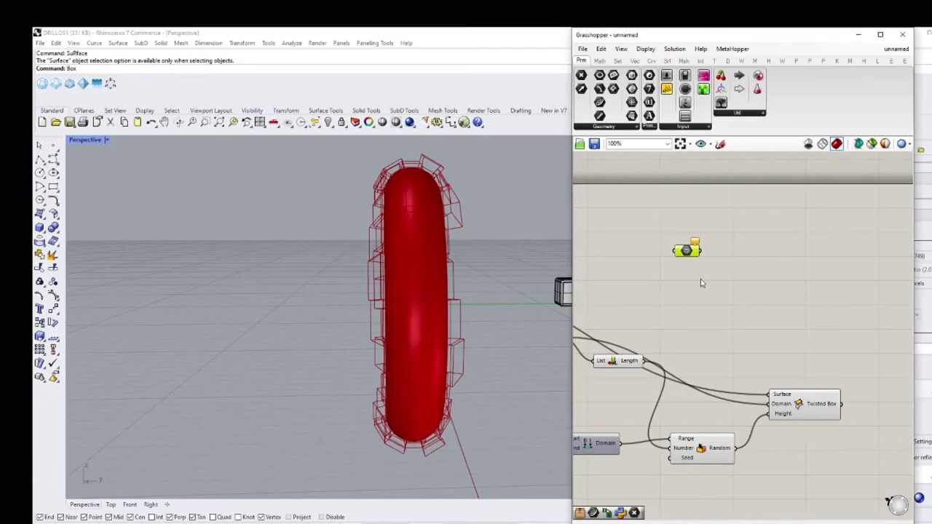
pyautogui.scroll(-2, 700, 274)
pyautogui.rightClick(699, 264)
pyautogui.click(737, 384)
pyautogui.click(571, 291)
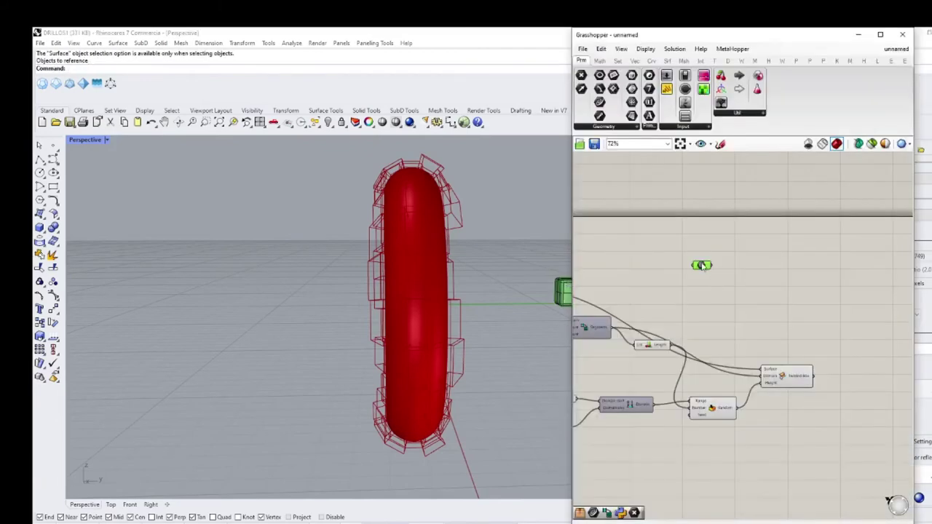
# Add a Bounding Box component, connect the Geometry parameter to its Content input, and check the preview around the small box
pyautogui.scroll(2, 734, 270)
pyautogui.doubleClick(753, 277)
pyautogui.write('boundi')
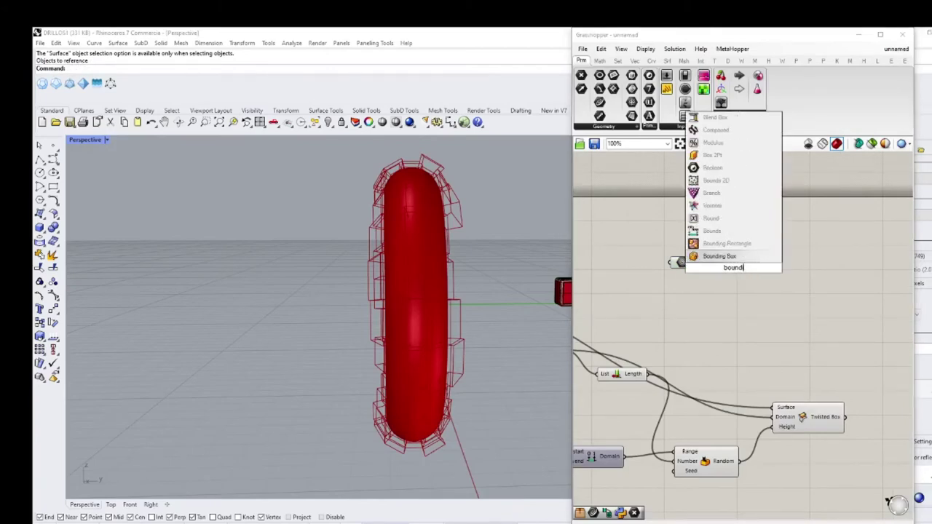
pyautogui.press('Return')
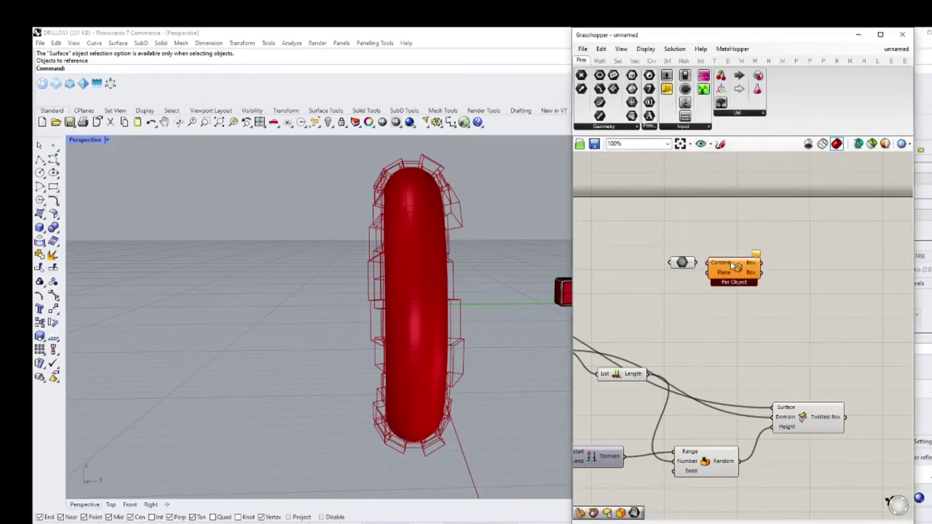
pyautogui.scroll(2, 769, 291)
pyautogui.moveTo(769, 293); pyautogui.dragTo(771, 294)
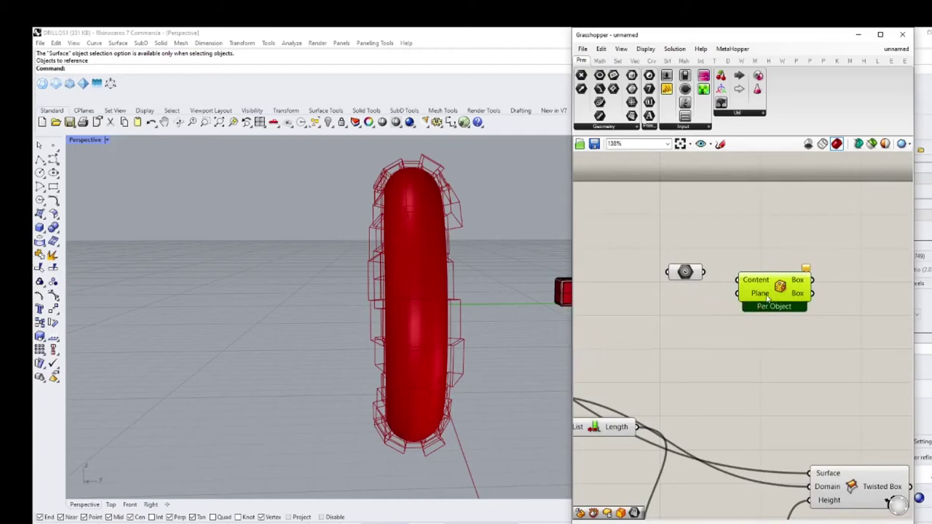
pyautogui.moveTo(708, 278); pyautogui.dragTo(738, 281)
pyautogui.moveTo(568, 317); pyautogui.dragTo(427, 303, button='right')
pyautogui.scroll(15, 465, 282)
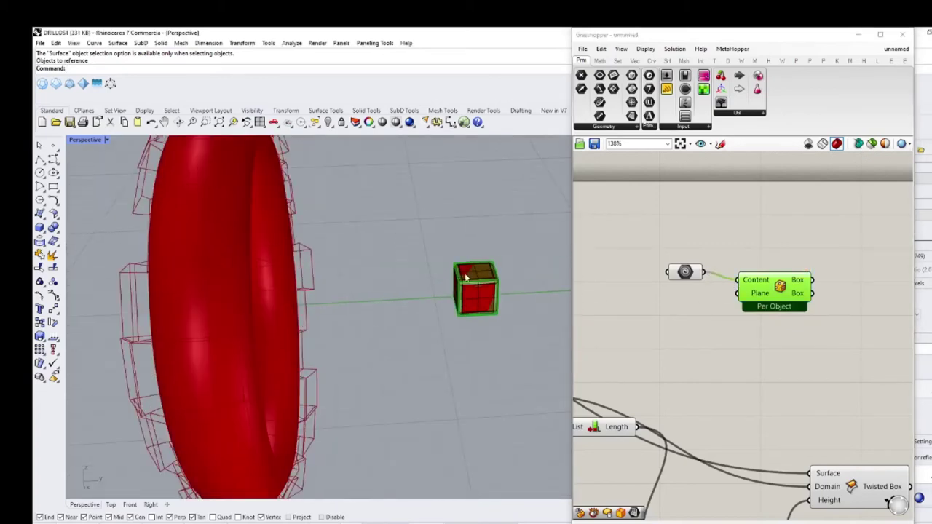
pyautogui.scroll(-6, 495, 313)
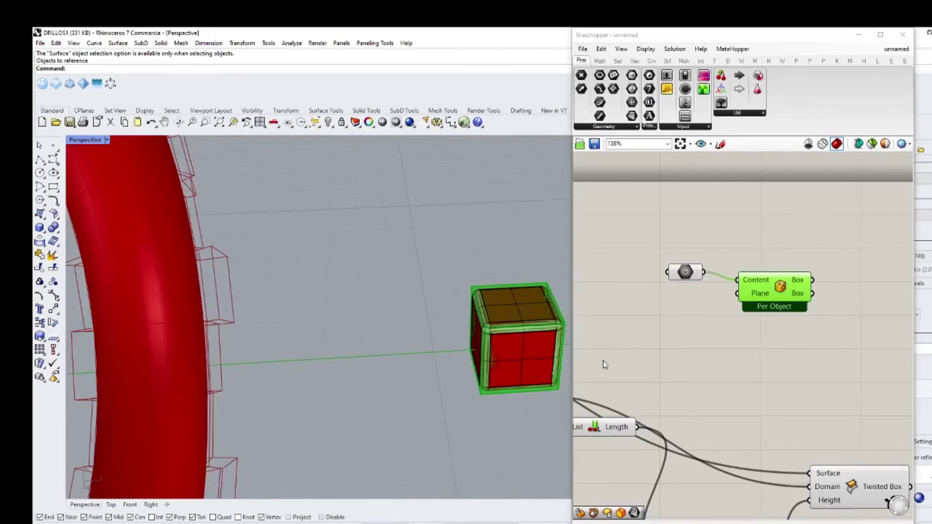
# Add a Box Morph component between the Bounding Box and Surface Box components
pyautogui.scroll(-1, 718, 386)
pyautogui.scroll(-2, 591, 360)
pyautogui.doubleClick(788, 333)
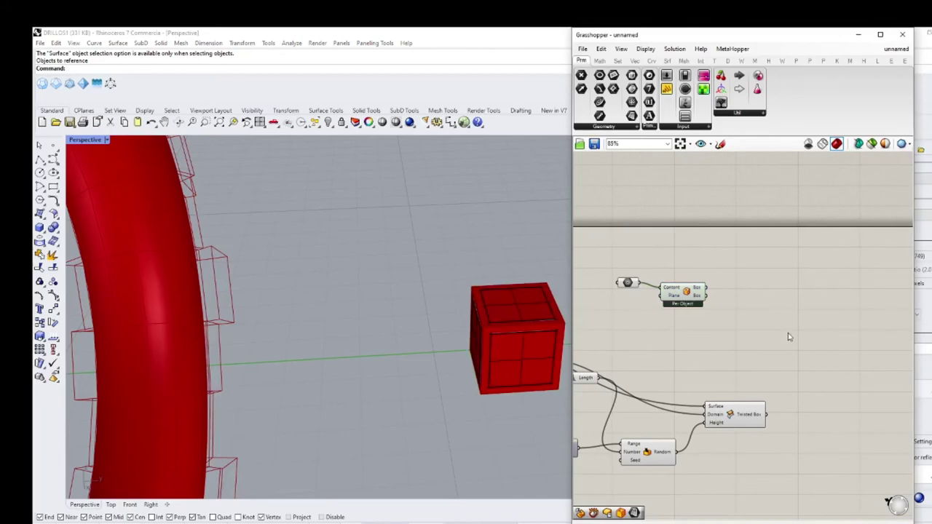
pyautogui.write('mor')
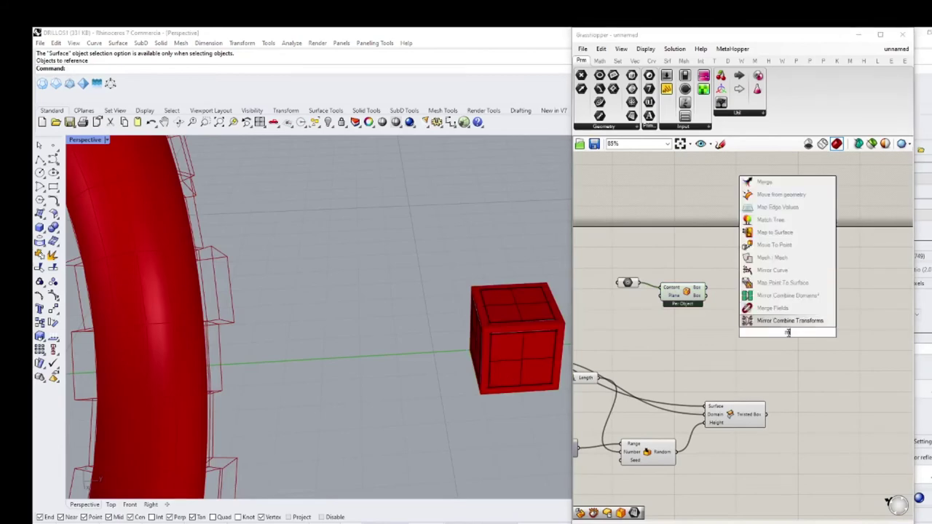
pyautogui.press('BackSpace')
pyautogui.press('BackSpace')
pyautogui.press('BackSpace')
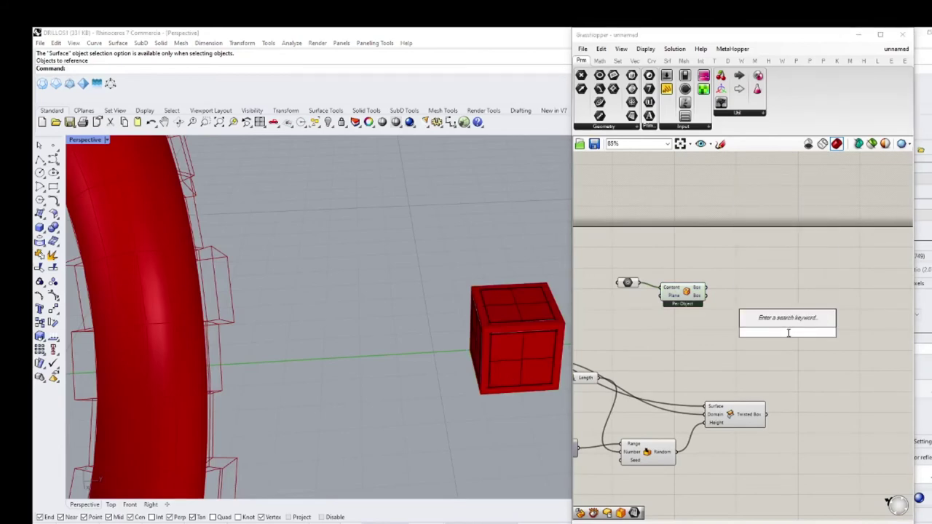
pyautogui.write('bo')
pyautogui.press('BackSpace')
pyautogui.press('BackSpace')
pyautogui.write('morph')
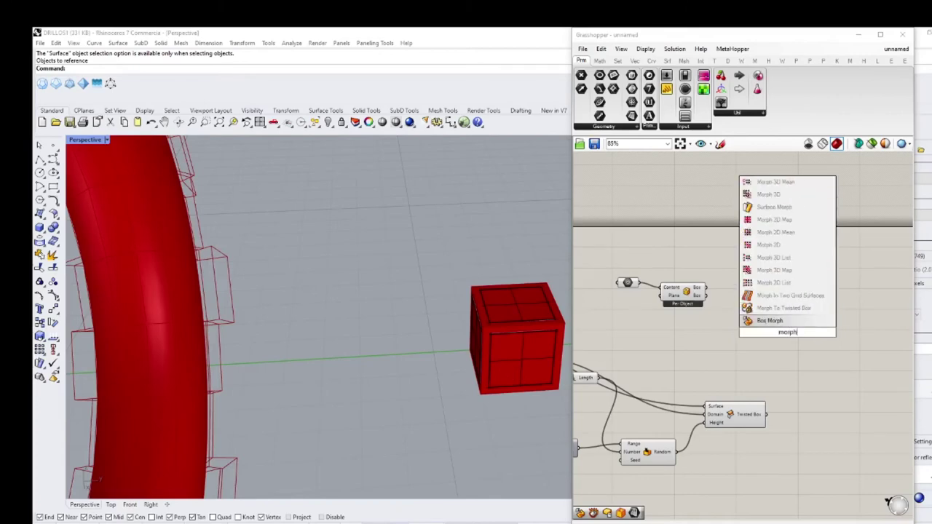
pyautogui.click(769, 321)
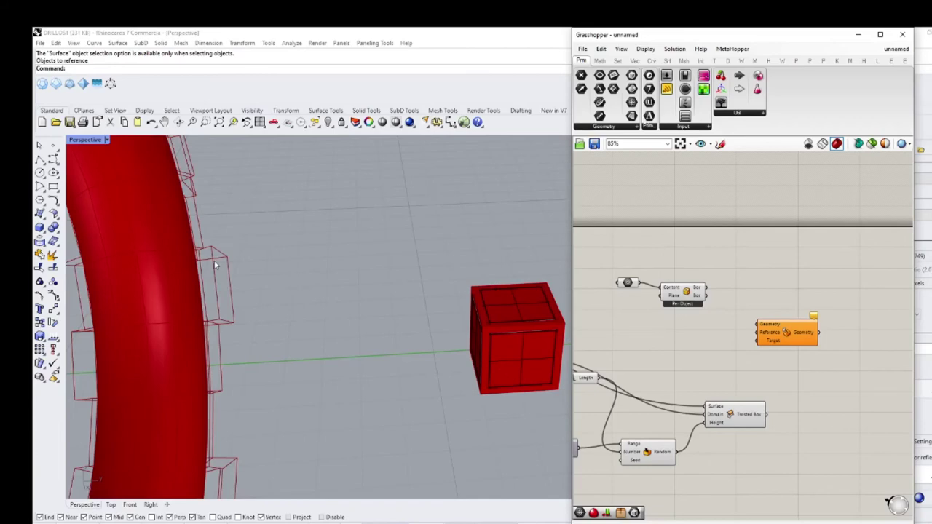
pyautogui.moveTo(779, 344); pyautogui.dragTo(787, 335)
# Wire the Geometry parameter, the Bounding Box output and Twisted Box to Box Morph's Geometry, Reference and Target inputs
pyautogui.scroll(2, 696, 309)
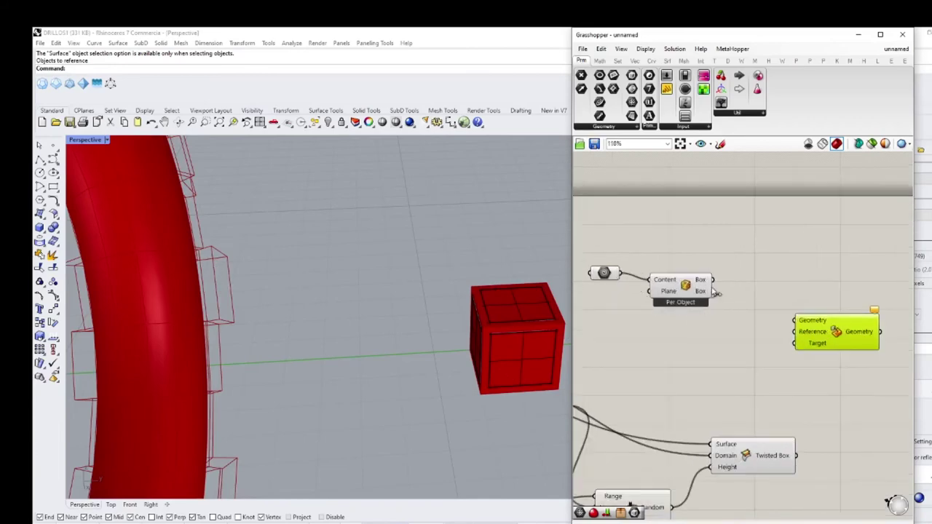
pyautogui.moveTo(619, 275); pyautogui.dragTo(793, 321)
pyautogui.moveTo(717, 284); pyautogui.dragTo(790, 341)
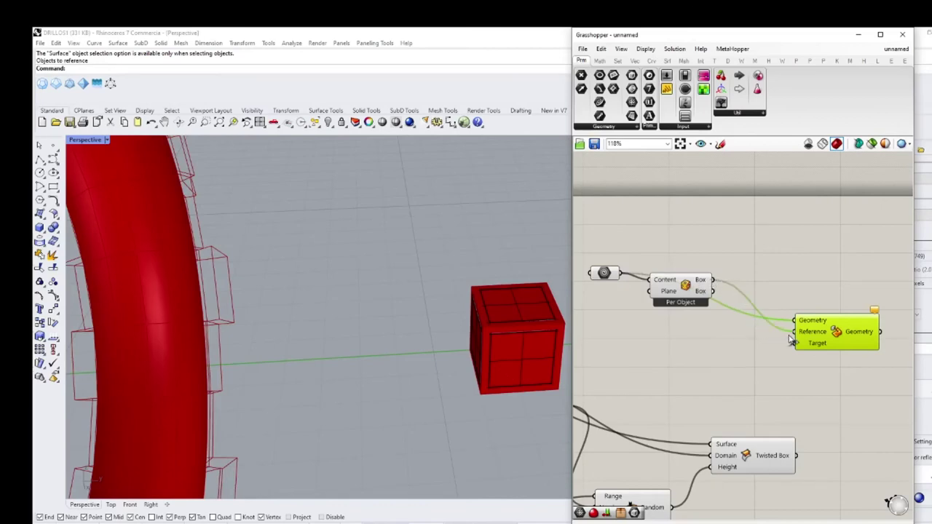
pyautogui.scroll(-2, 772, 329)
pyautogui.scroll(1, 759, 384)
pyautogui.moveTo(764, 387); pyautogui.dragTo(757, 304)
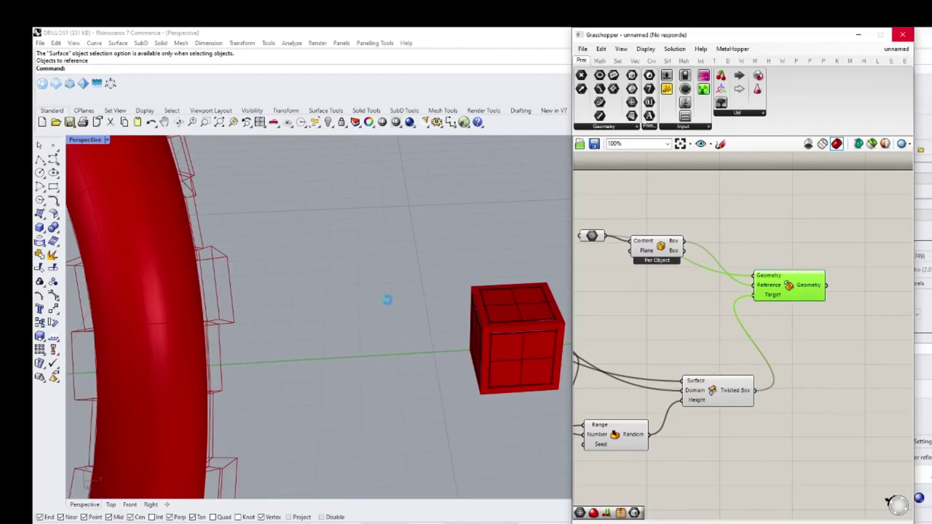
# Turn off the preview of every component except Box Morph
pyautogui.moveTo(282, 291)
pyautogui.mouseDown(button='right')
pyautogui.moveTo(258, 329)
pyautogui.moveTo(280, 322)
pyautogui.moveTo(277, 308)
pyautogui.mouseUp(button='right')
pyautogui.scroll(-4, 257, 329)
pyautogui.scroll(-3, 622, 346)
pyautogui.moveTo(623, 347); pyautogui.dragTo(803, 334, button='right')
pyautogui.scroll(-2, 727, 334)
pyautogui.moveTo(842, 251); pyautogui.dragTo(627, 412)
pyautogui.rightClick(705, 380)
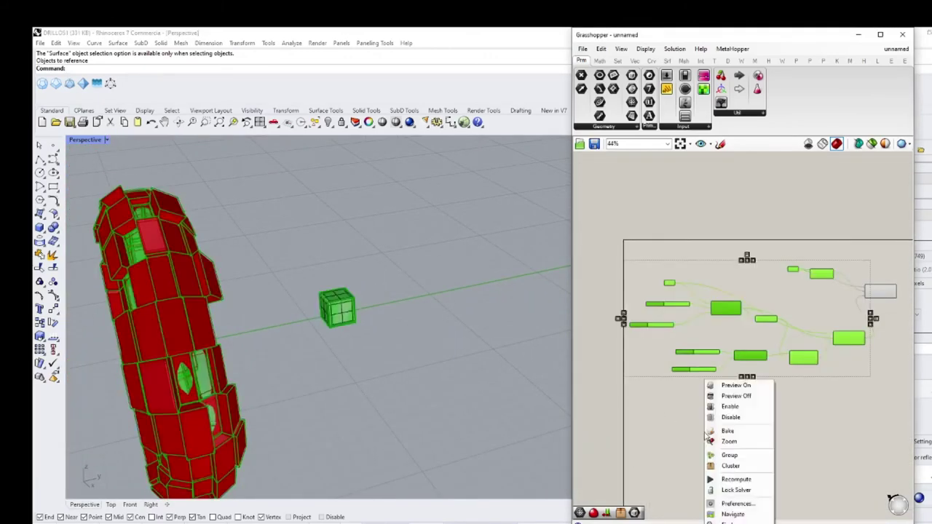
pyautogui.click(735, 396)
# Inspect the morphed blocks on the ring up close and from several angles
pyautogui.moveTo(524, 386); pyautogui.dragTo(377, 330, button='right')
pyautogui.scroll(3, 282, 311)
pyautogui.moveTo(524, 357); pyautogui.dragTo(349, 333, button='right')
pyautogui.scroll(-2, 350, 332)
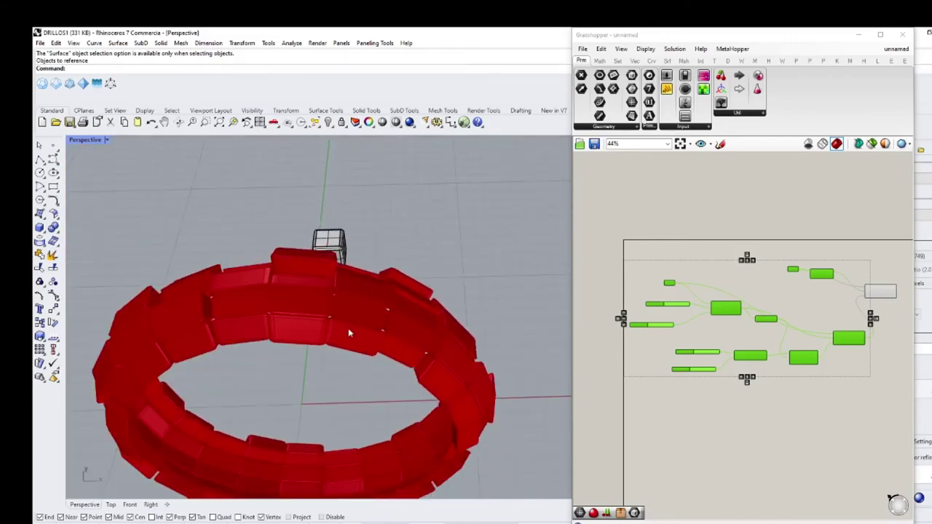
pyautogui.scroll(9, 303, 296)
pyautogui.scroll(-7, 306, 295)
pyautogui.scroll(-5, 336, 286)
pyautogui.moveTo(335, 285); pyautogui.dragTo(391, 267, button='right')
pyautogui.scroll(5, 328, 248)
pyautogui.scroll(-5, 291, 291)
pyautogui.moveTo(294, 298); pyautogui.dragTo(360, 295, button='right')
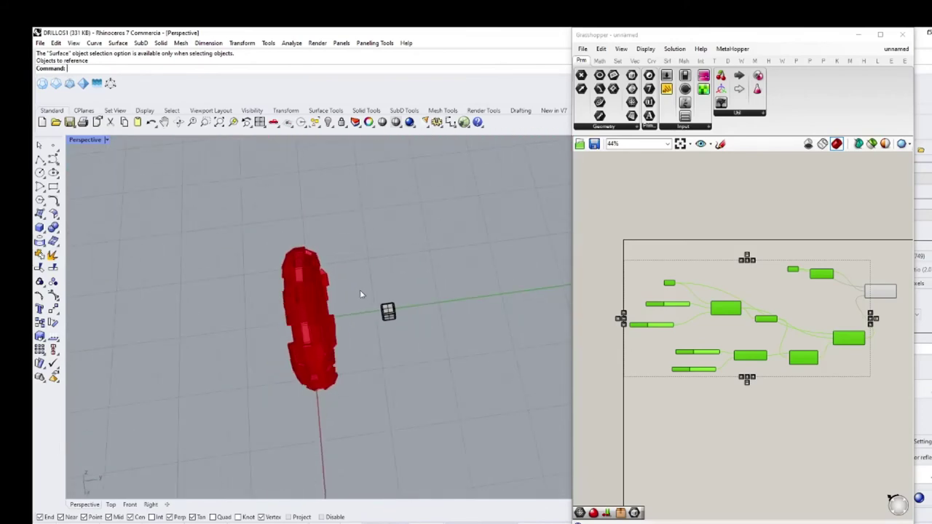
# Hide the small source box beside the ring in the Rhino viewport
pyautogui.click(386, 313)
pyautogui.click(329, 123)
pyautogui.moveTo(353, 306)
pyautogui.mouseDown(button='right')
pyautogui.moveTo(364, 316)
pyautogui.moveTo(296, 279)
pyautogui.moveTo(345, 304)
pyautogui.mouseUp(button='right')
pyautogui.scroll(5, 482, 312)
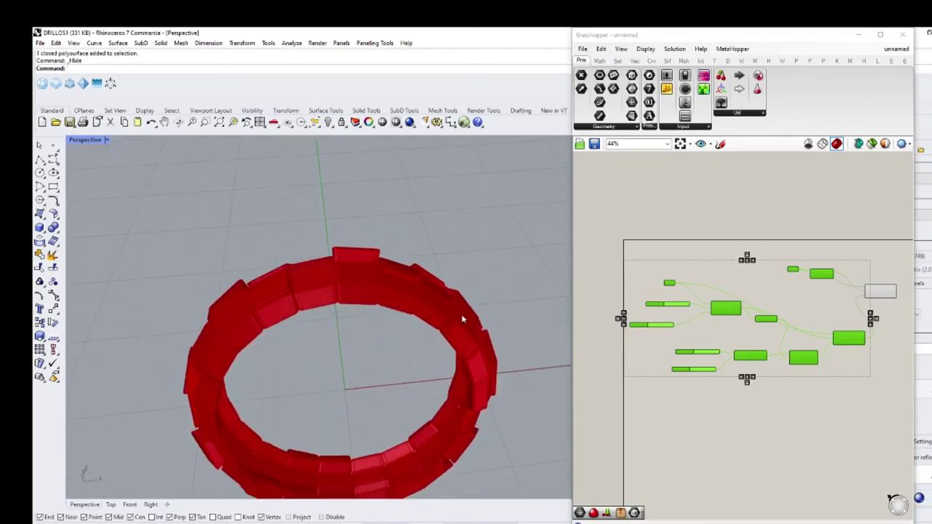
# Examine the morphed ring from the front, side and back for the variation in block heights
pyautogui.moveTo(462, 318); pyautogui.dragTo(358, 333, button='right')
pyautogui.moveTo(368, 425); pyautogui.dragTo(348, 334, button='right')
pyautogui.scroll(-7, 380, 363)
pyautogui.scroll(7, 348, 335)
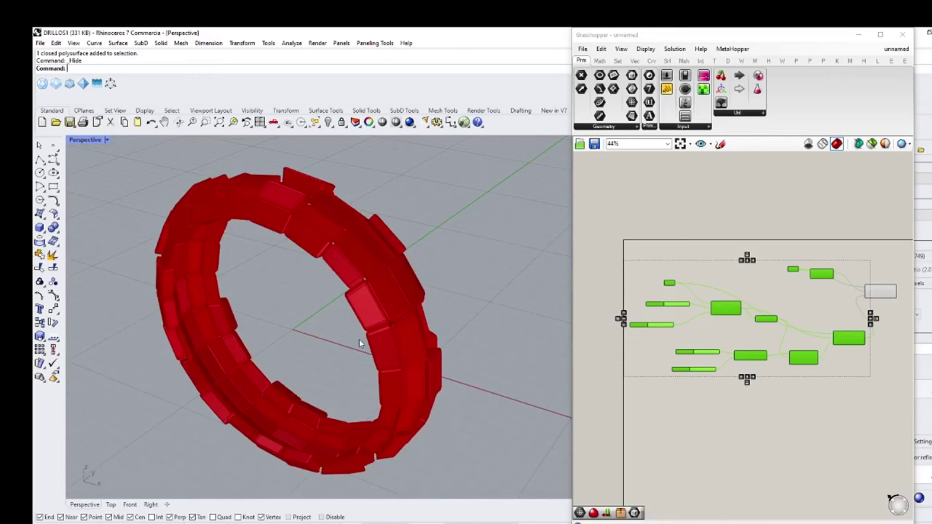
pyautogui.moveTo(302, 327); pyautogui.dragTo(377, 295, button='right')
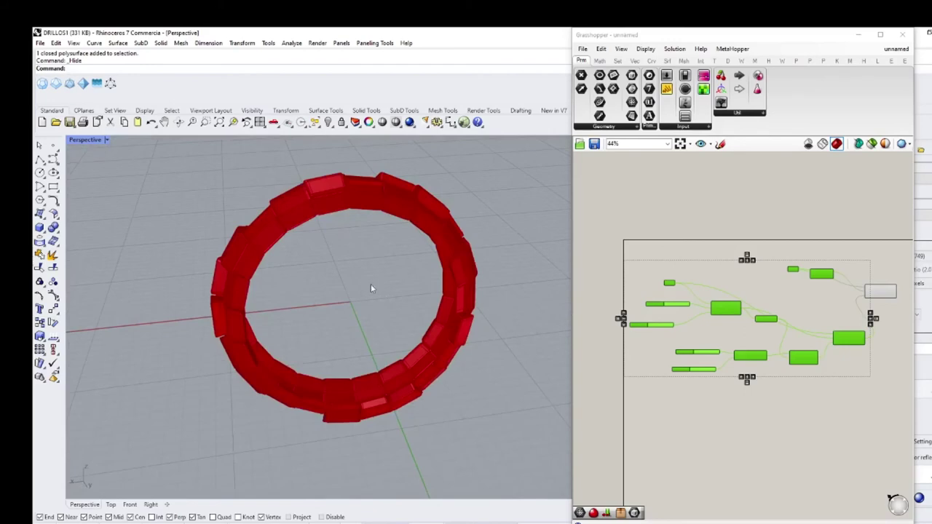
pyautogui.moveTo(371, 279); pyautogui.dragTo(259, 372, button='right')
pyautogui.scroll(-7, 349, 331)
pyautogui.moveTo(353, 328); pyautogui.dragTo(295, 348, button='right')
# Bake the Box Morph geometry into the Rhino model
pyautogui.scroll(-2, 830, 291)
pyautogui.moveTo(837, 293); pyautogui.dragTo(794, 313, button='right')
pyautogui.scroll(5, 832, 311)
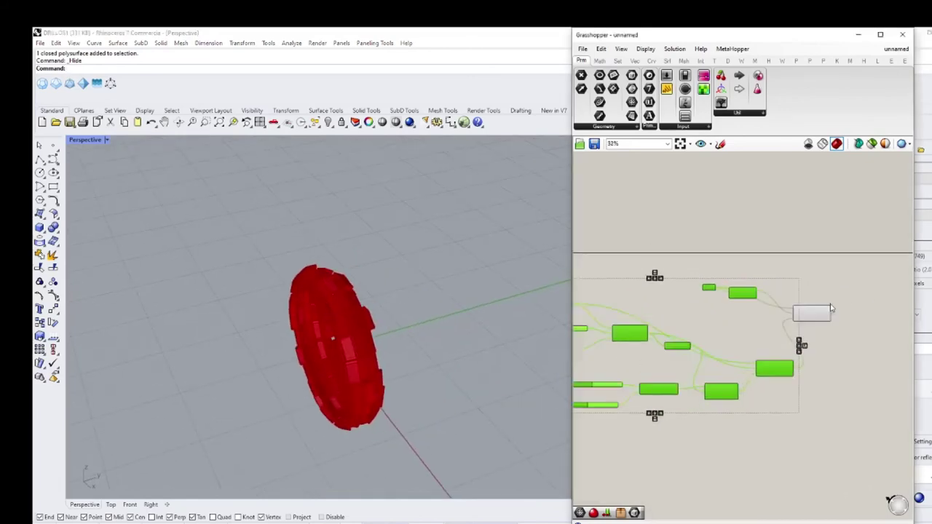
pyautogui.click(801, 315)
pyautogui.rightClick(830, 276)
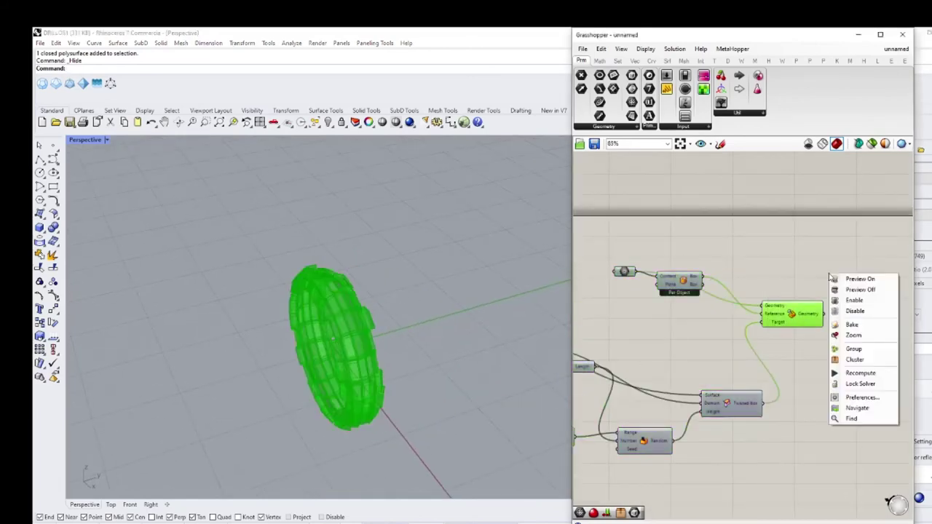
pyautogui.click(853, 325)
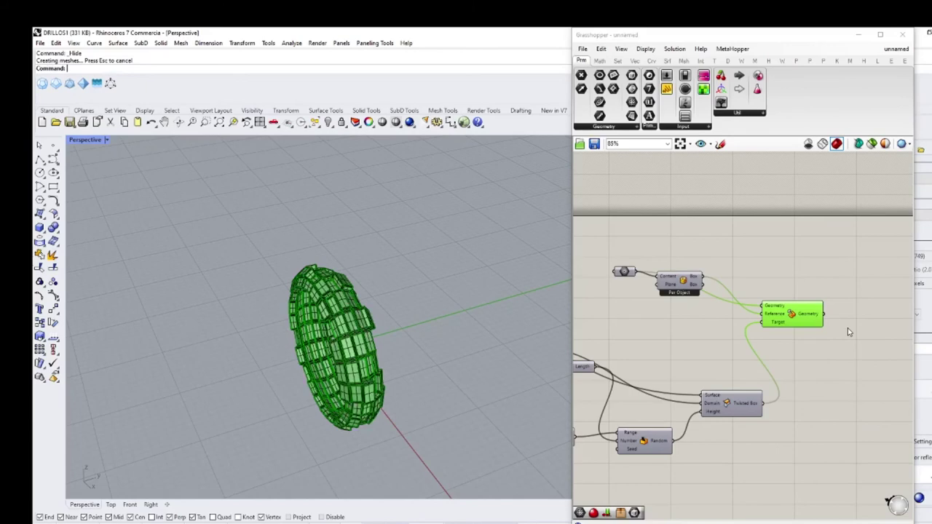
# Turn off the Box Morph preview and inspect the baked blocks of the ring up close
pyautogui.scroll(-3, 848, 327)
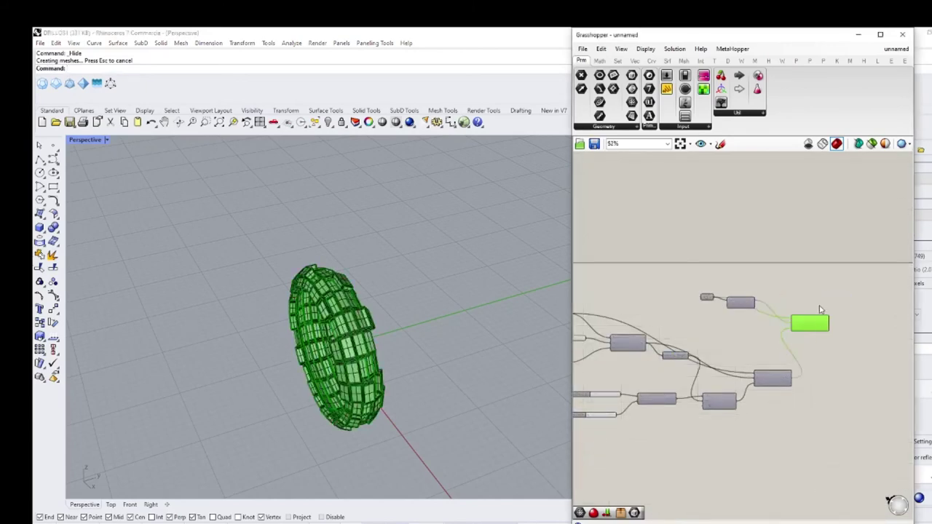
pyautogui.rightClick(816, 295)
pyautogui.click(844, 308)
pyautogui.moveTo(497, 365); pyautogui.dragTo(291, 327, button='right')
pyautogui.scroll(5, 263, 297)
pyautogui.scroll(5, 260, 297)
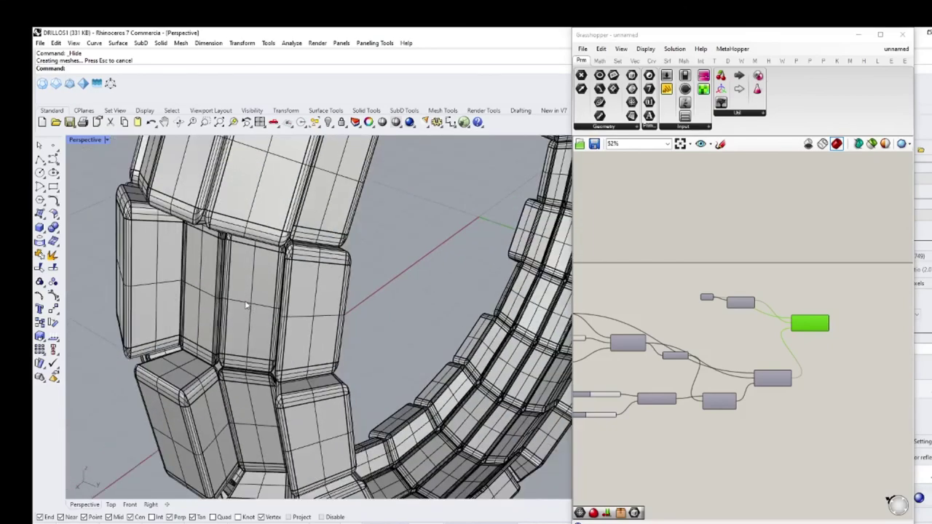
# Clear the Grasshopper window out of the way and select all the baked blocks of the ring
pyautogui.scroll(-3, 250, 304)
pyautogui.scroll(6, 250, 306)
pyautogui.scroll(-5, 251, 312)
pyautogui.scroll(-8, 251, 313)
pyautogui.moveTo(252, 321); pyautogui.dragTo(340, 241, button='right')
pyautogui.click(861, 37)
pyautogui.click(860, 37)
pyautogui.moveTo(428, 199); pyautogui.dragTo(240, 415)
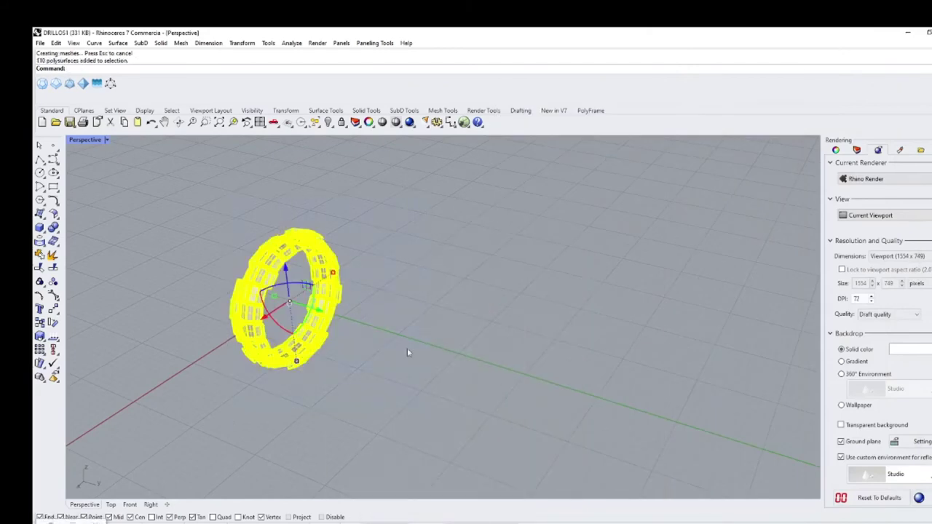
# Assign the existing copper-coloured Metal material to the selected ring blocks and deselect them
pyautogui.click(899, 150)
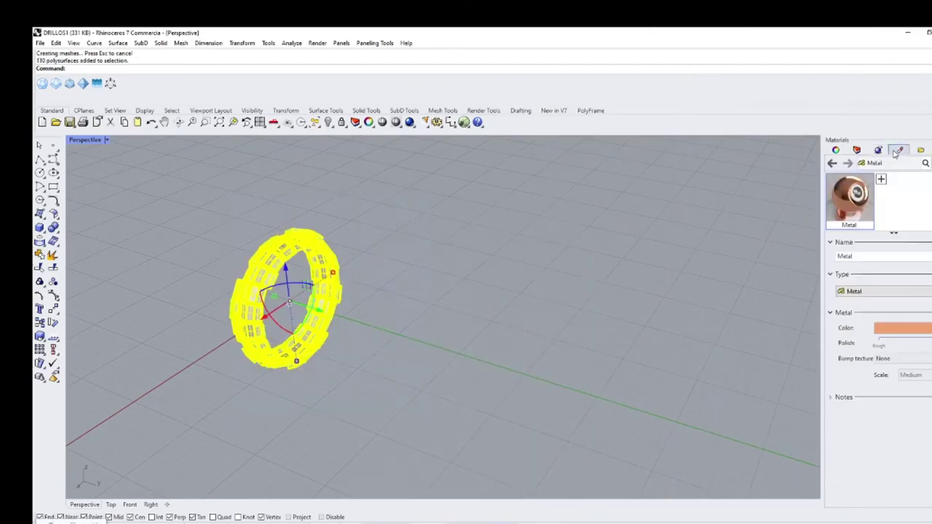
pyautogui.rightClick(845, 210)
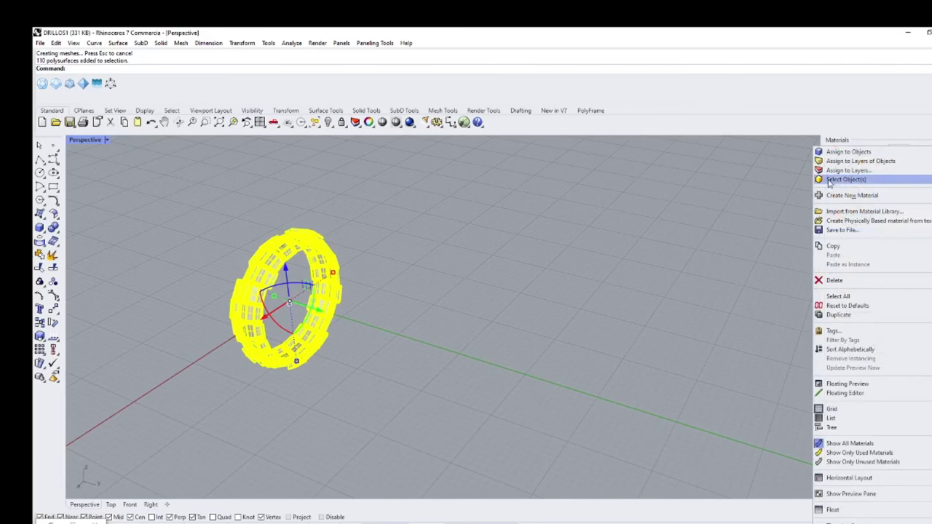
pyautogui.click(837, 151)
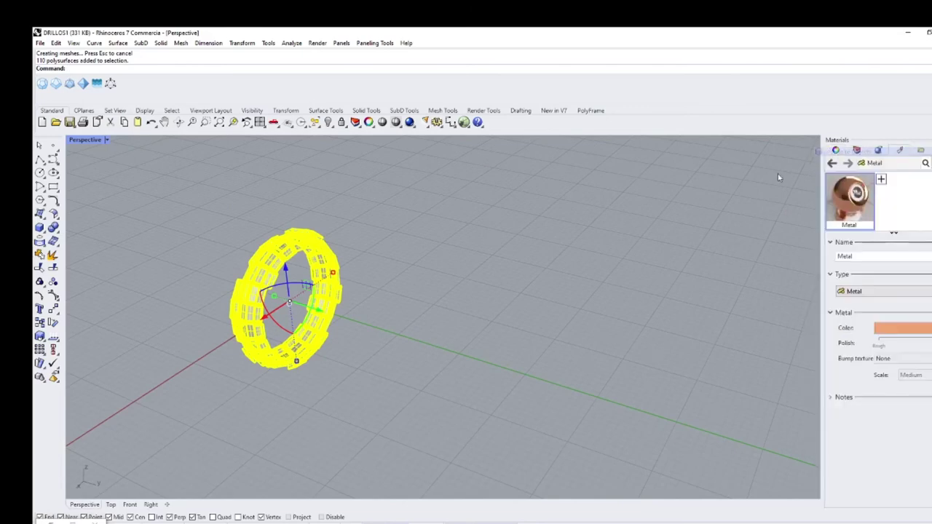
pyautogui.click(416, 265)
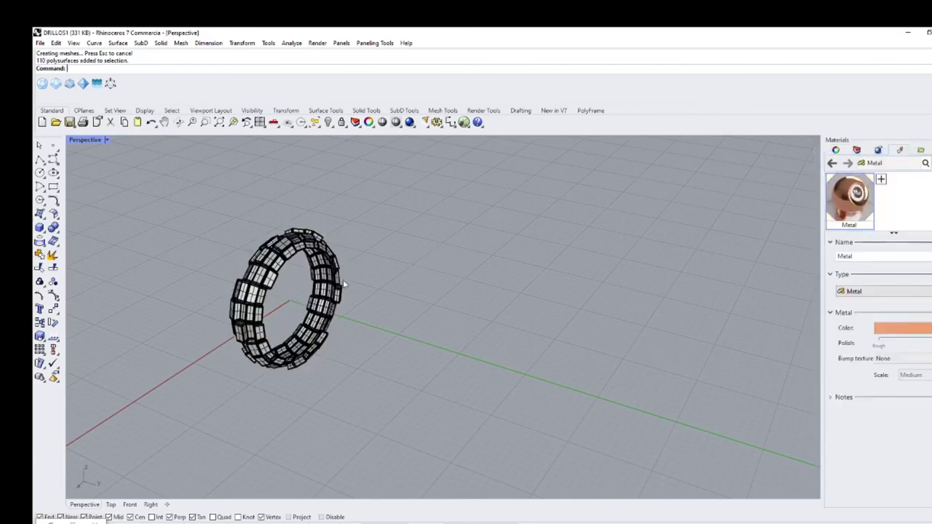
# Switch the Perspective viewport to the Rendered display mode to show the ring with its metal material
pyautogui.click(107, 140)
pyautogui.click(95, 195)
pyautogui.moveTo(215, 252); pyautogui.dragTo(541, 319, button='right')
# Delete one closed polysurface from the ring
pyautogui.moveTo(533, 352)
pyautogui.mouseDown(button='right')
pyautogui.moveTo(510, 367)
pyautogui.moveTo(424, 355)
pyautogui.moveTo(431, 302)
pyautogui.moveTo(379, 345)
pyautogui.moveTo(434, 370)
pyautogui.moveTo(516, 377)
pyautogui.moveTo(539, 348)
pyautogui.mouseUp(button='right')
pyautogui.click(508, 362)
pyautogui.press('Delete')
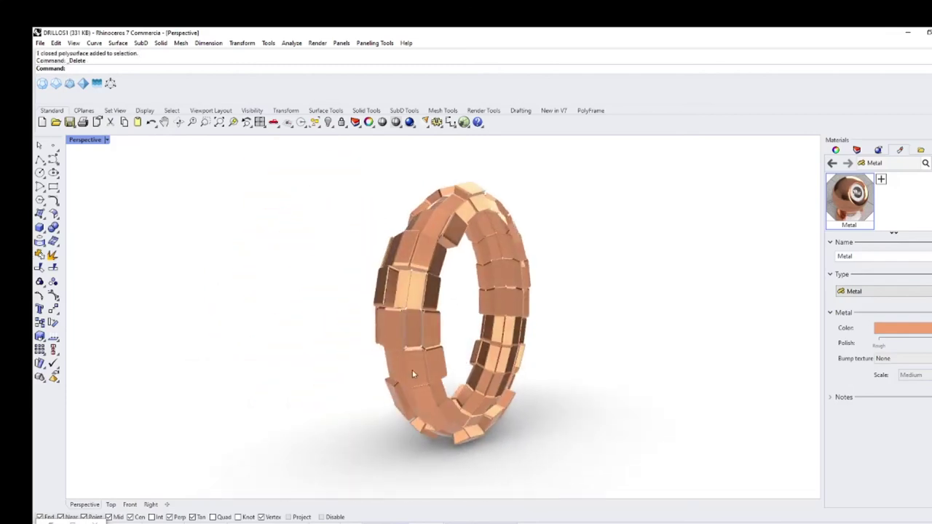
# Examine the metal ring from several angles in the rendered view and bring up the rendering settings
pyautogui.moveTo(390, 361); pyautogui.dragTo(476, 356, button='right')
pyautogui.scroll(2, 373, 357)
pyautogui.scroll(-2, 493, 377)
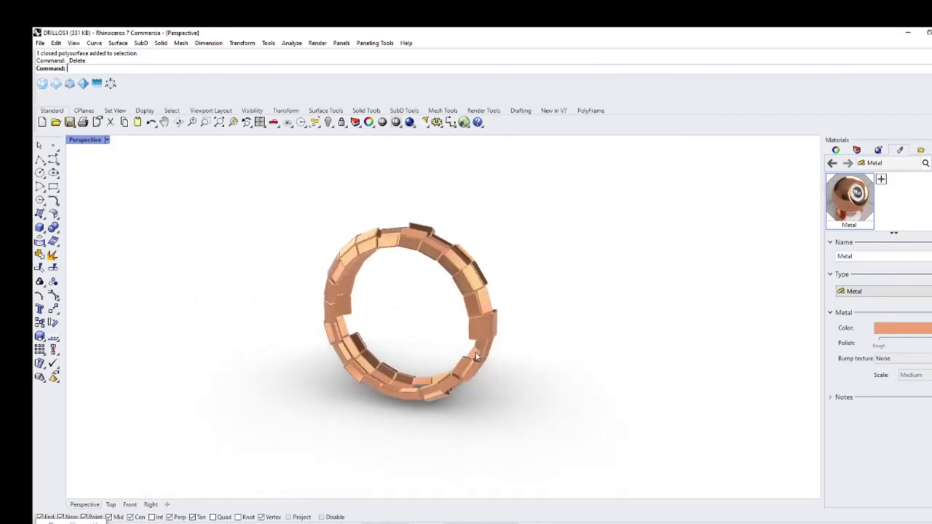
pyautogui.moveTo(477, 357); pyautogui.dragTo(479, 388, button='right')
pyautogui.scroll(2, 460, 354)
pyautogui.click(878, 153)
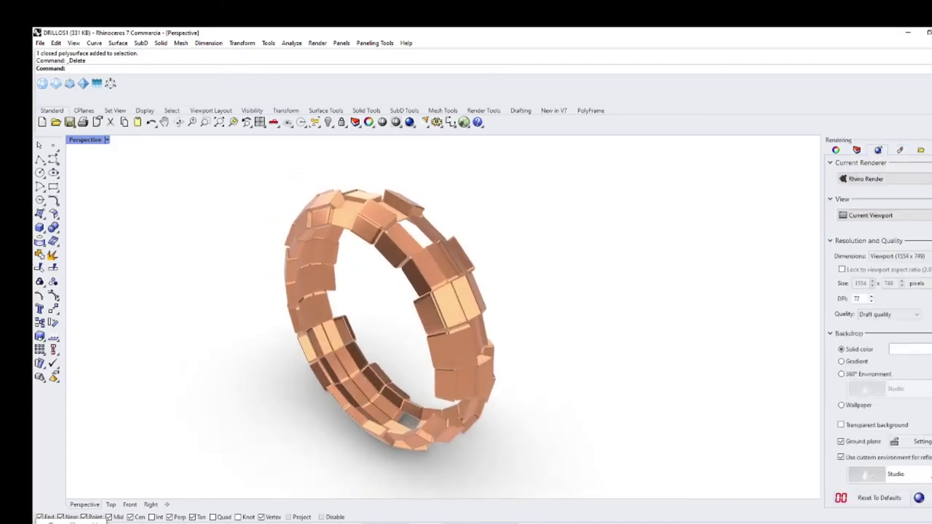